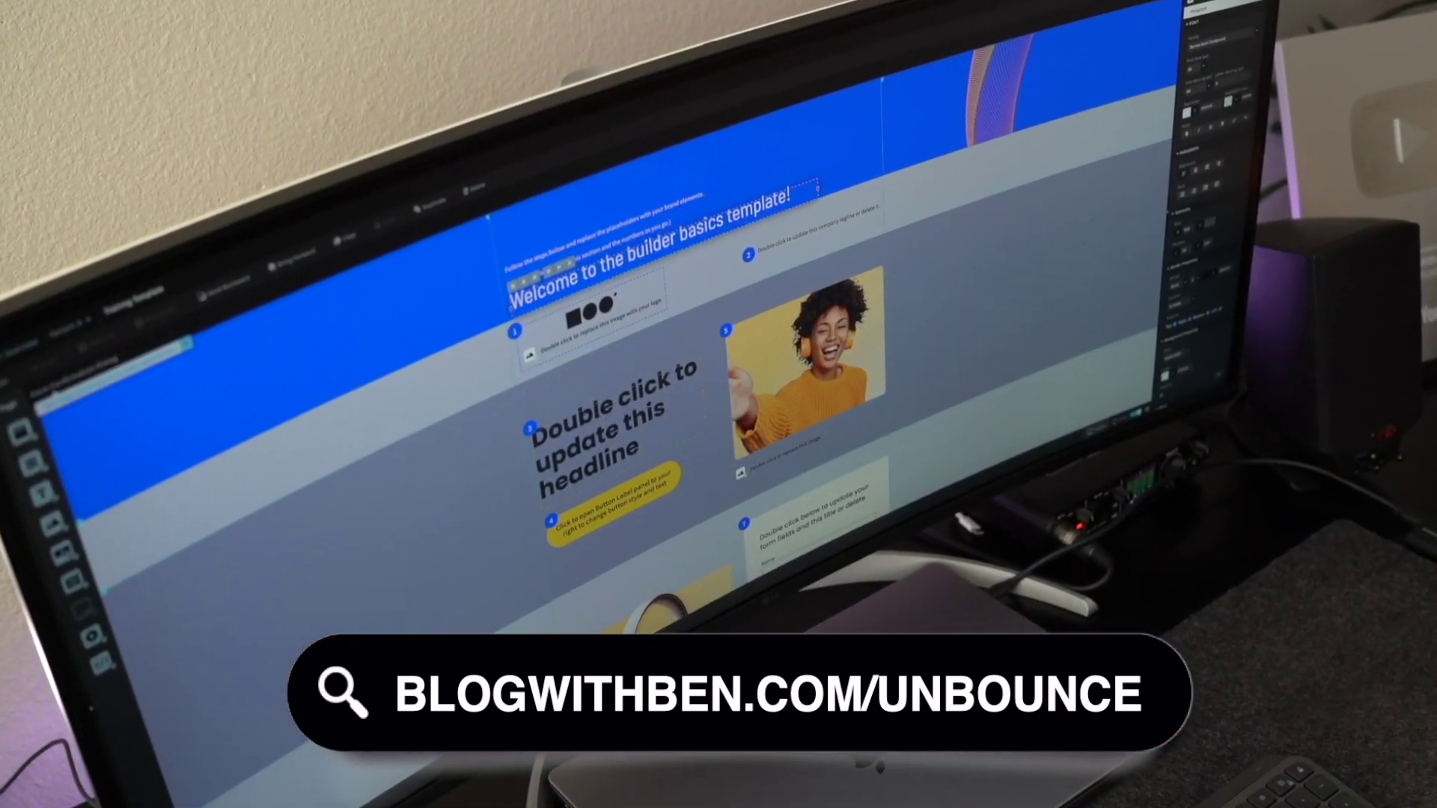
Step: Preview the template's placeholder headline, the woman's photo and the yellow call-to-action button
left_click(606, 419)
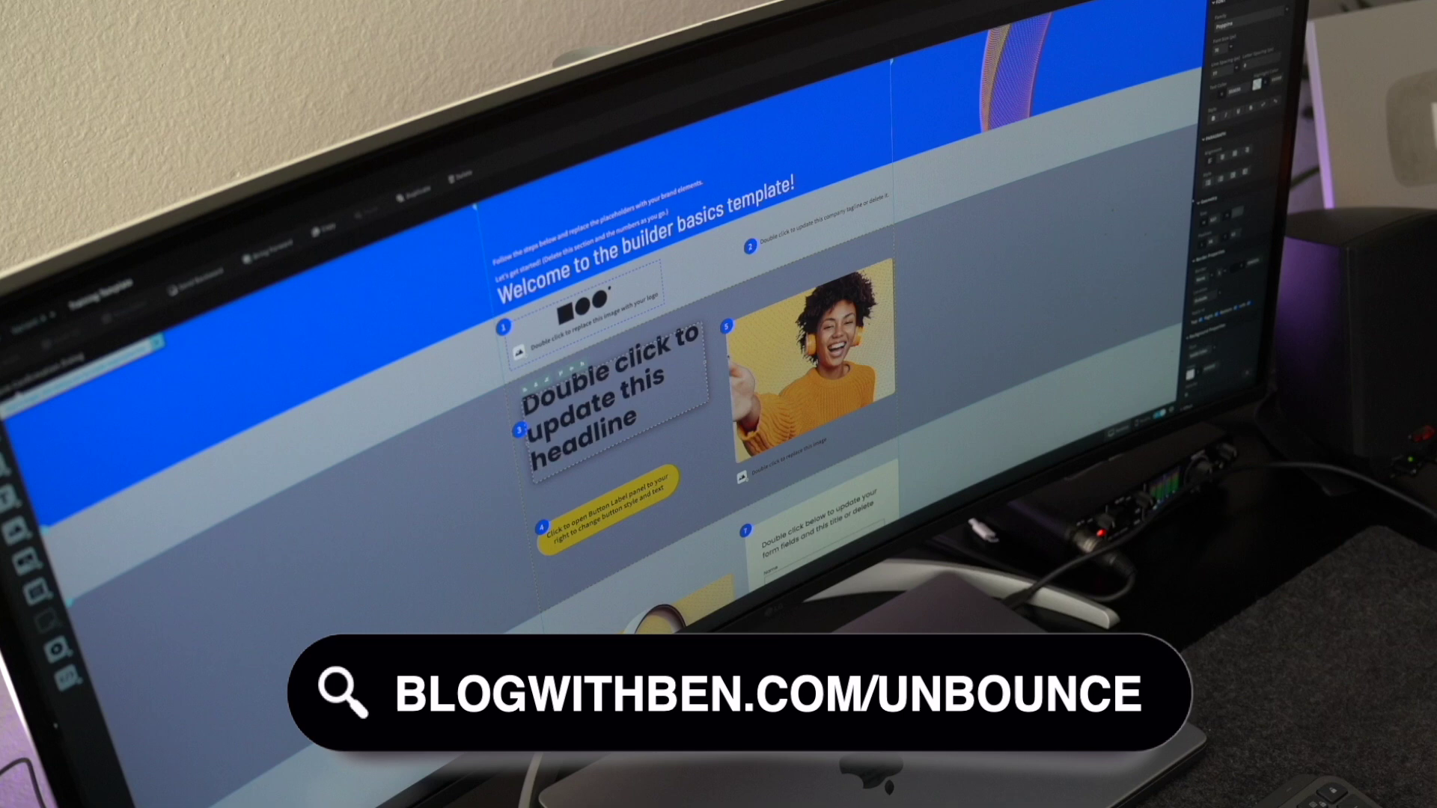
left_click(808, 359)
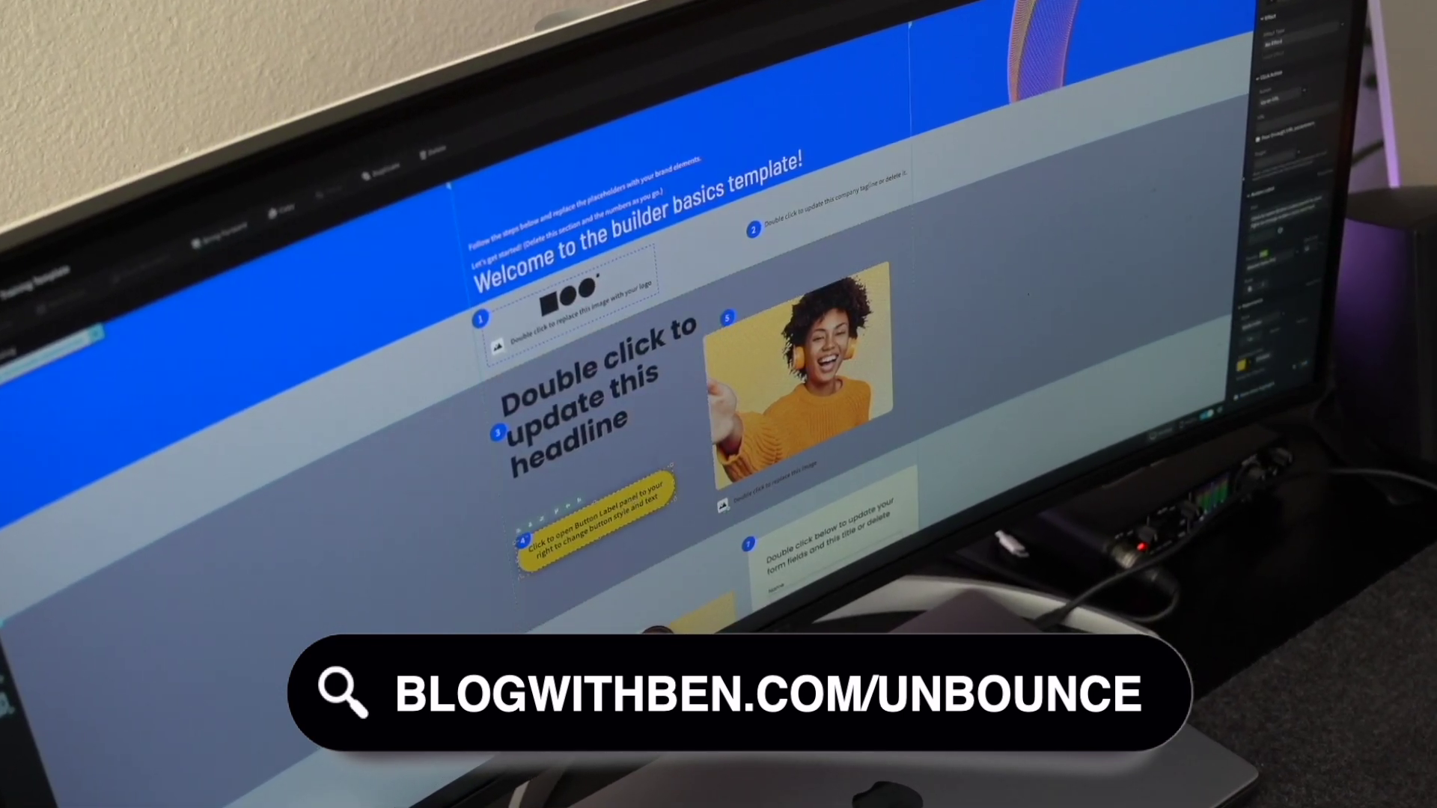
left_click(599, 520)
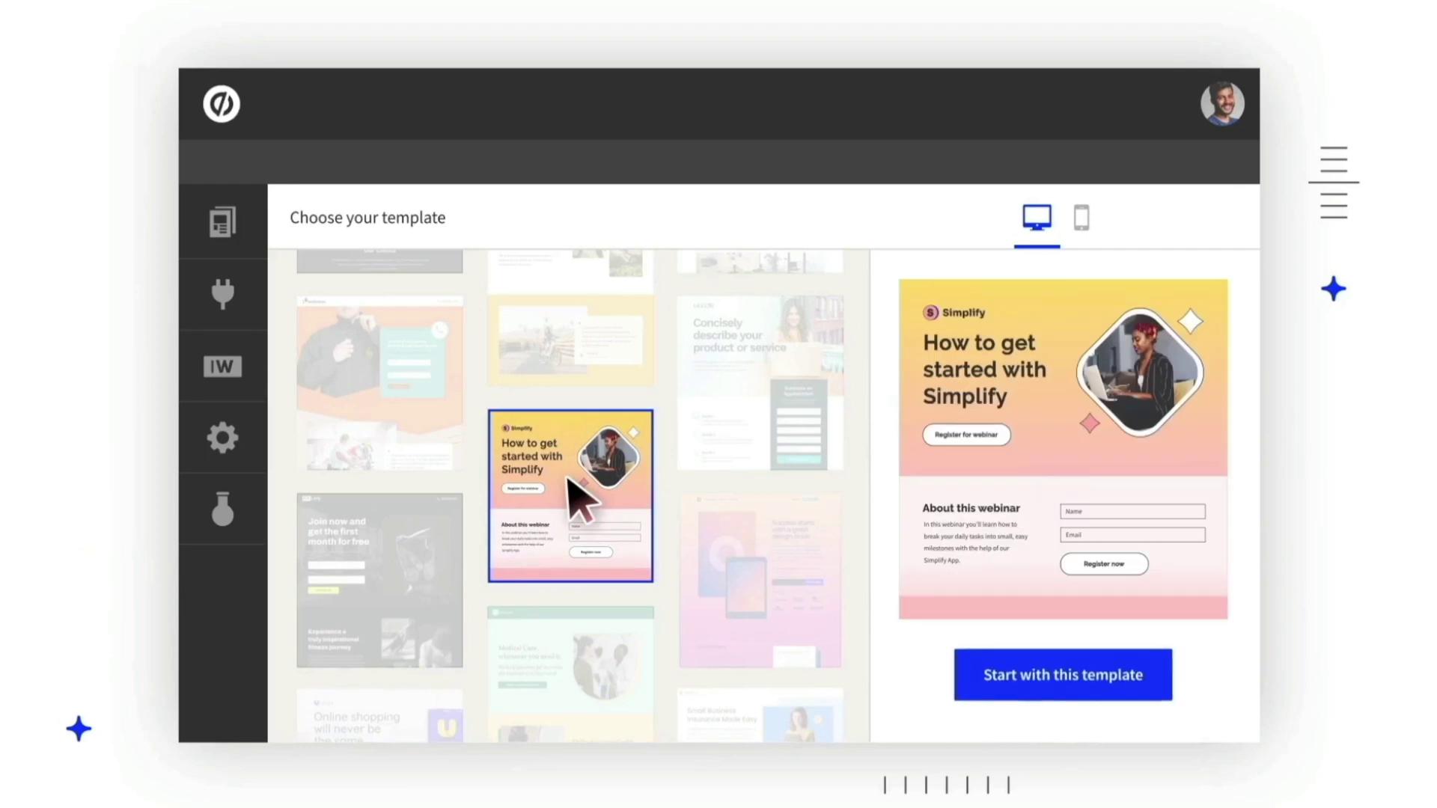
Step: Start from the Simplify template, drop a new image onto the hero photo and make the gradient's top colour purple
left_click(1060, 681)
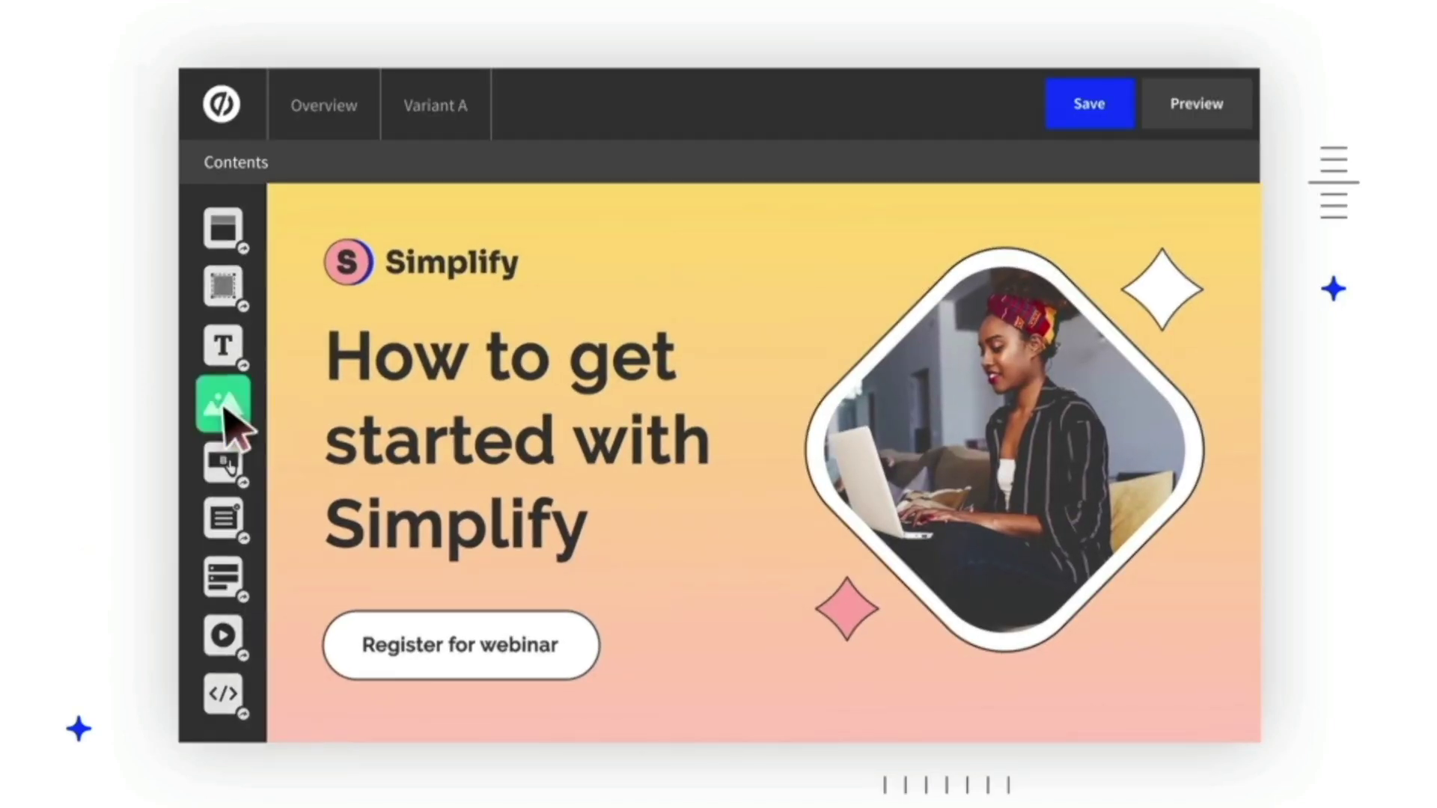
left_click_drag(228, 419, 1015, 472)
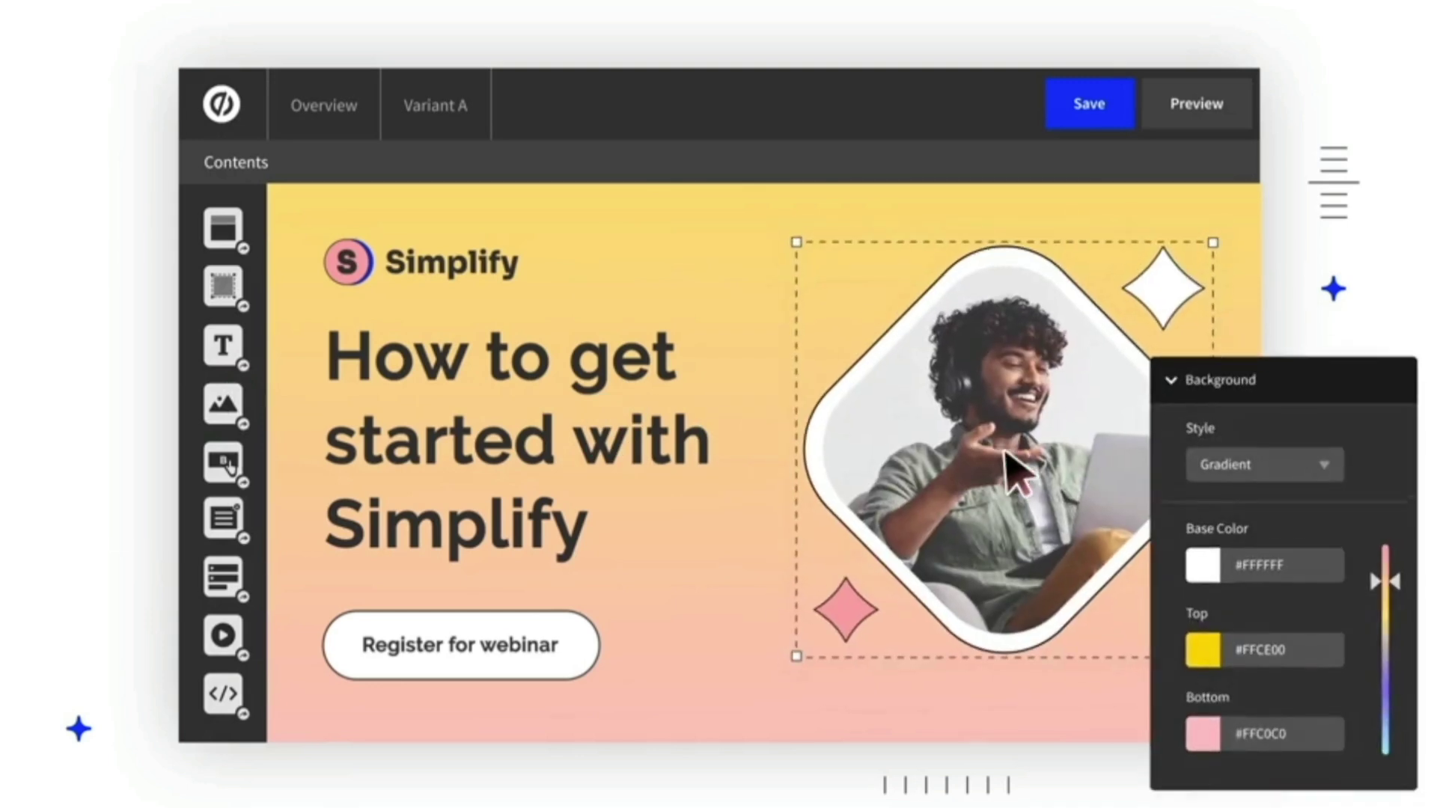
left_click_drag(1384, 580, 1394, 705)
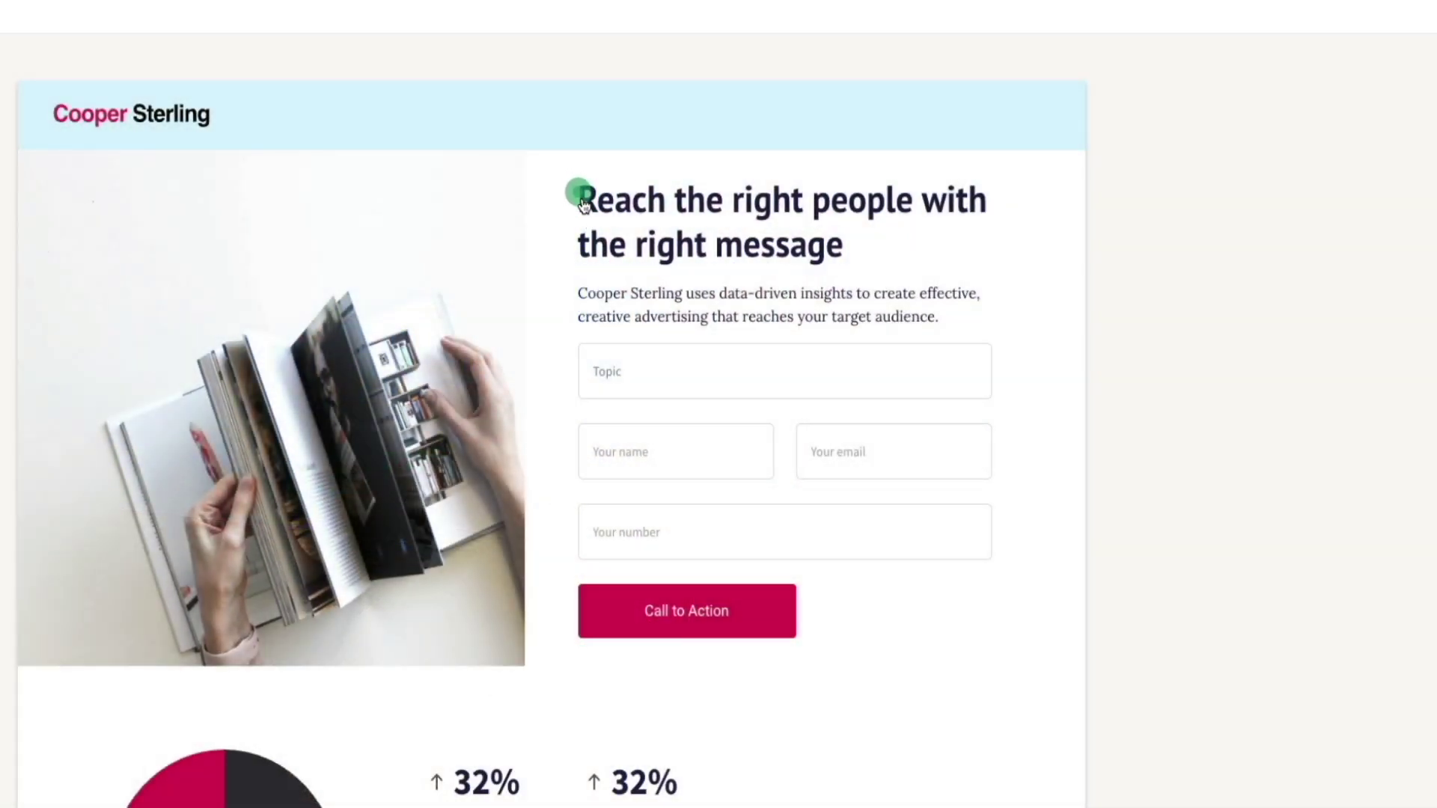
Step: Insert a Hero 4 section with Header Text, an image placeholder and a logo row
left_click(584, 202)
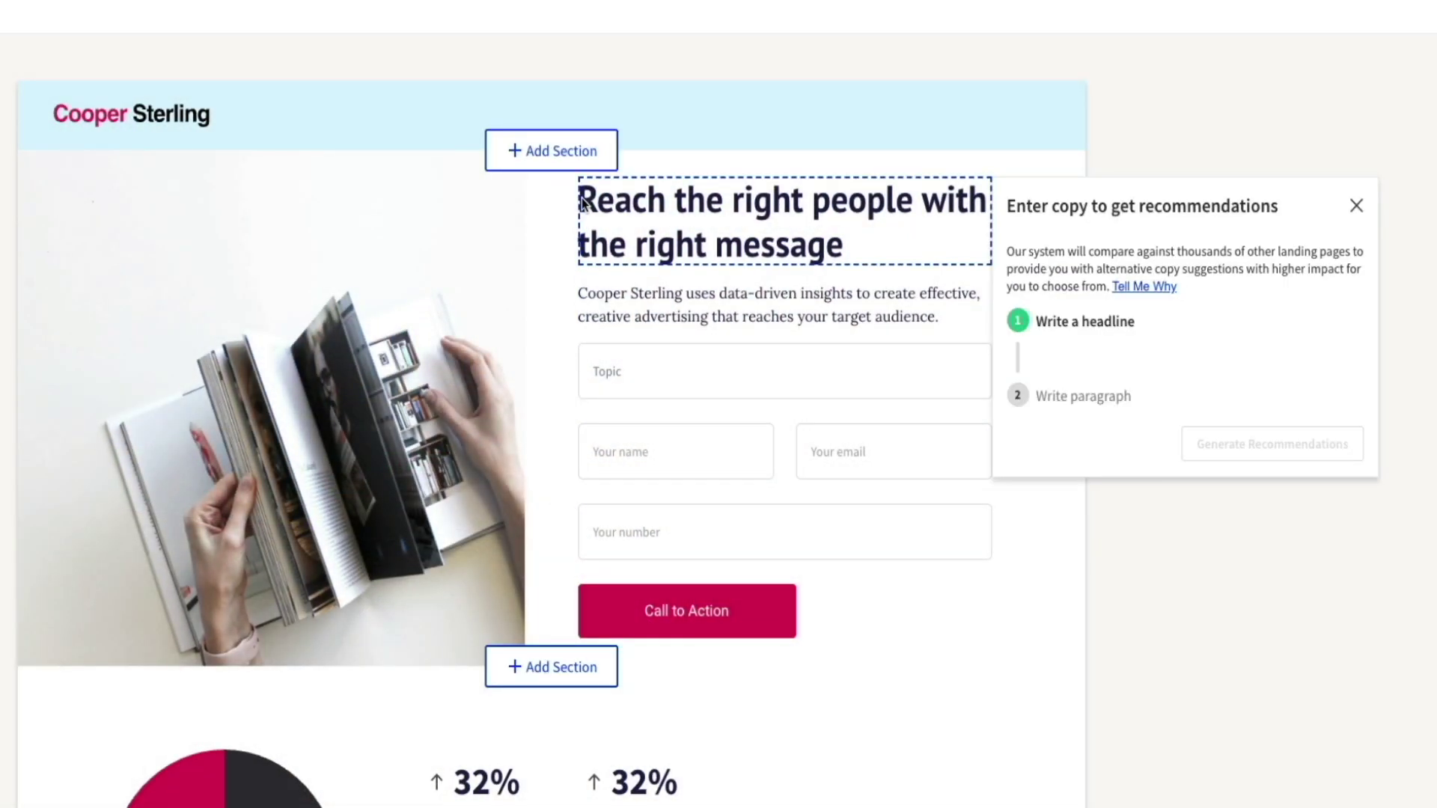
left_click(550, 666)
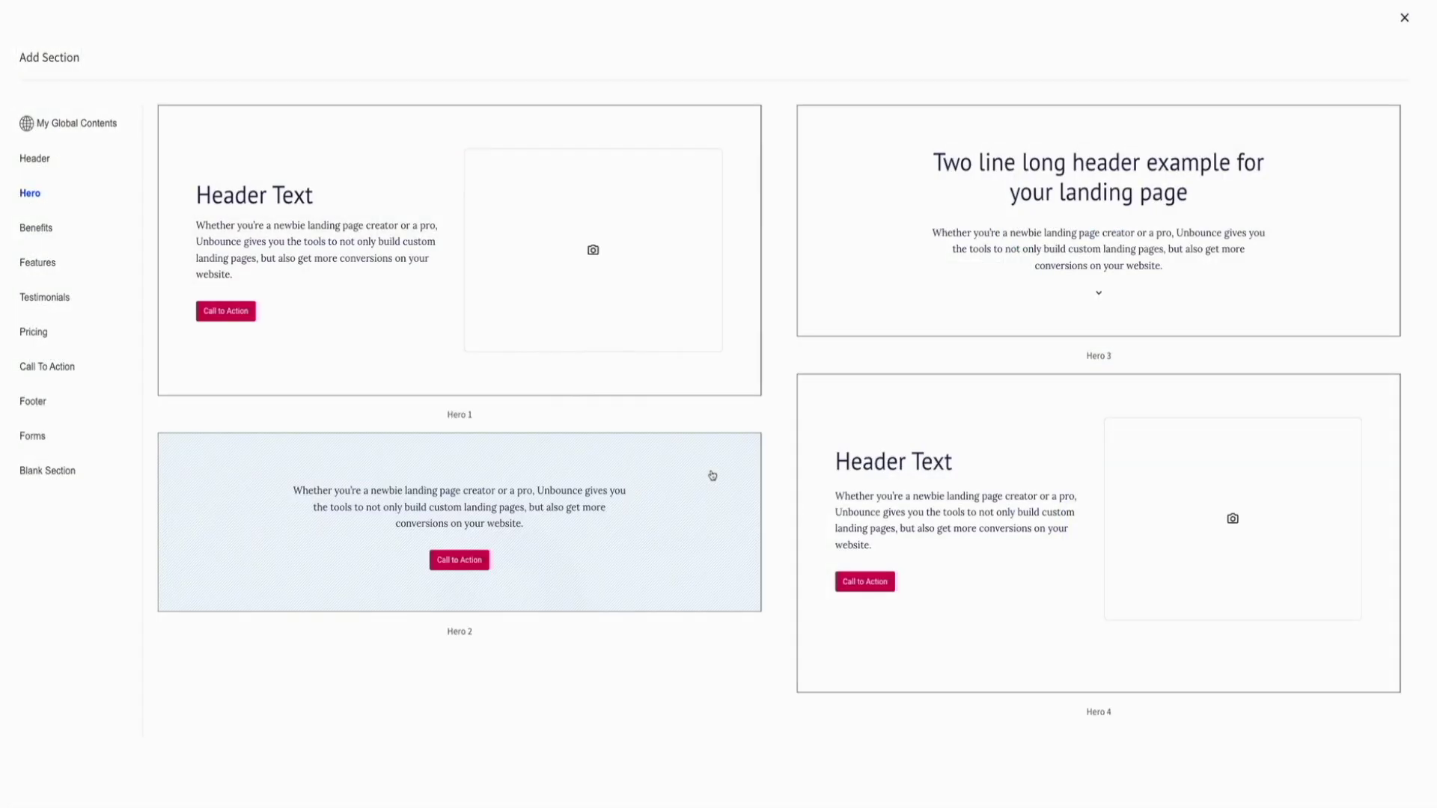
scroll(765, 460, "down", 1)
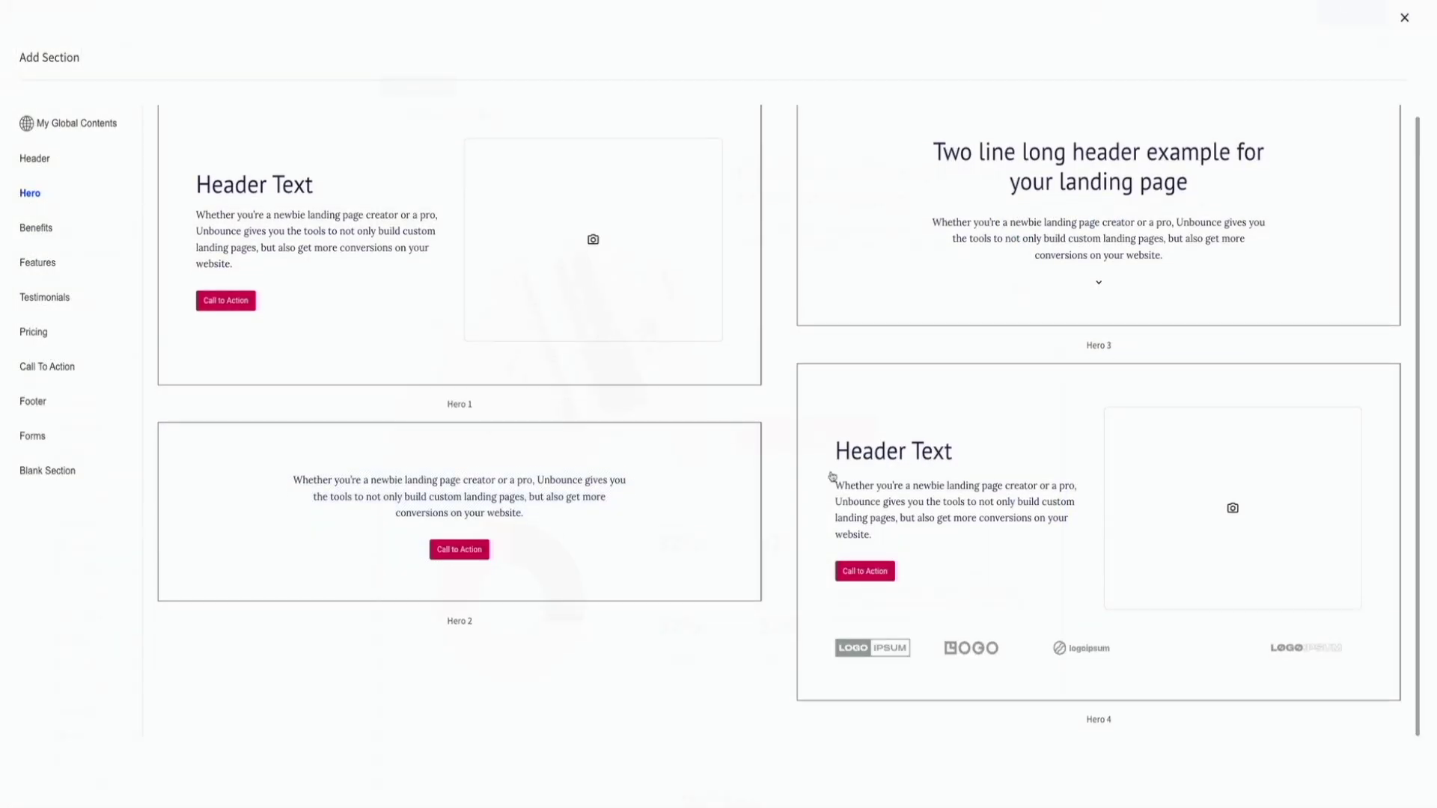
left_click(1021, 494)
scroll(1199, 426, "down", 3)
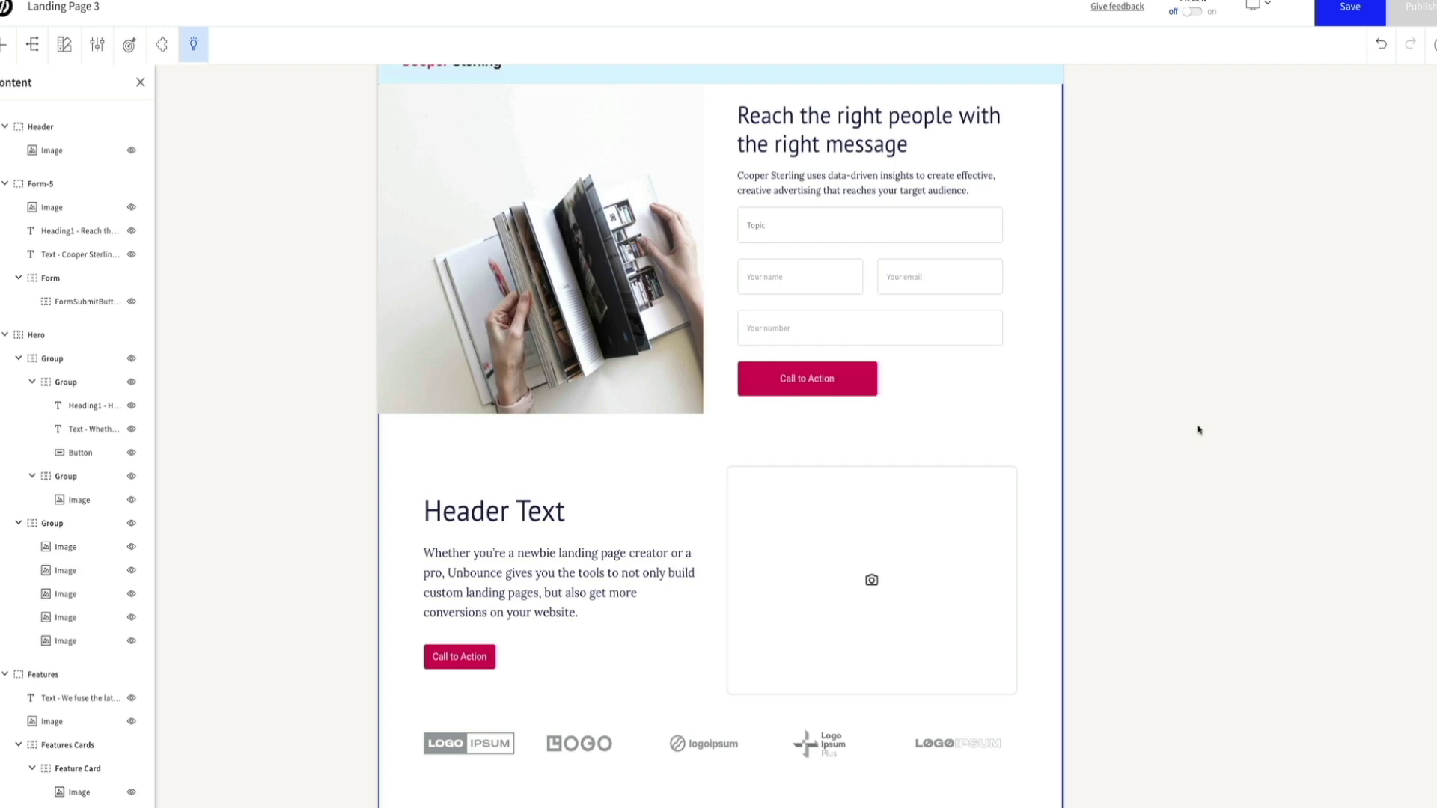
scroll(1145, 430, "down", 1)
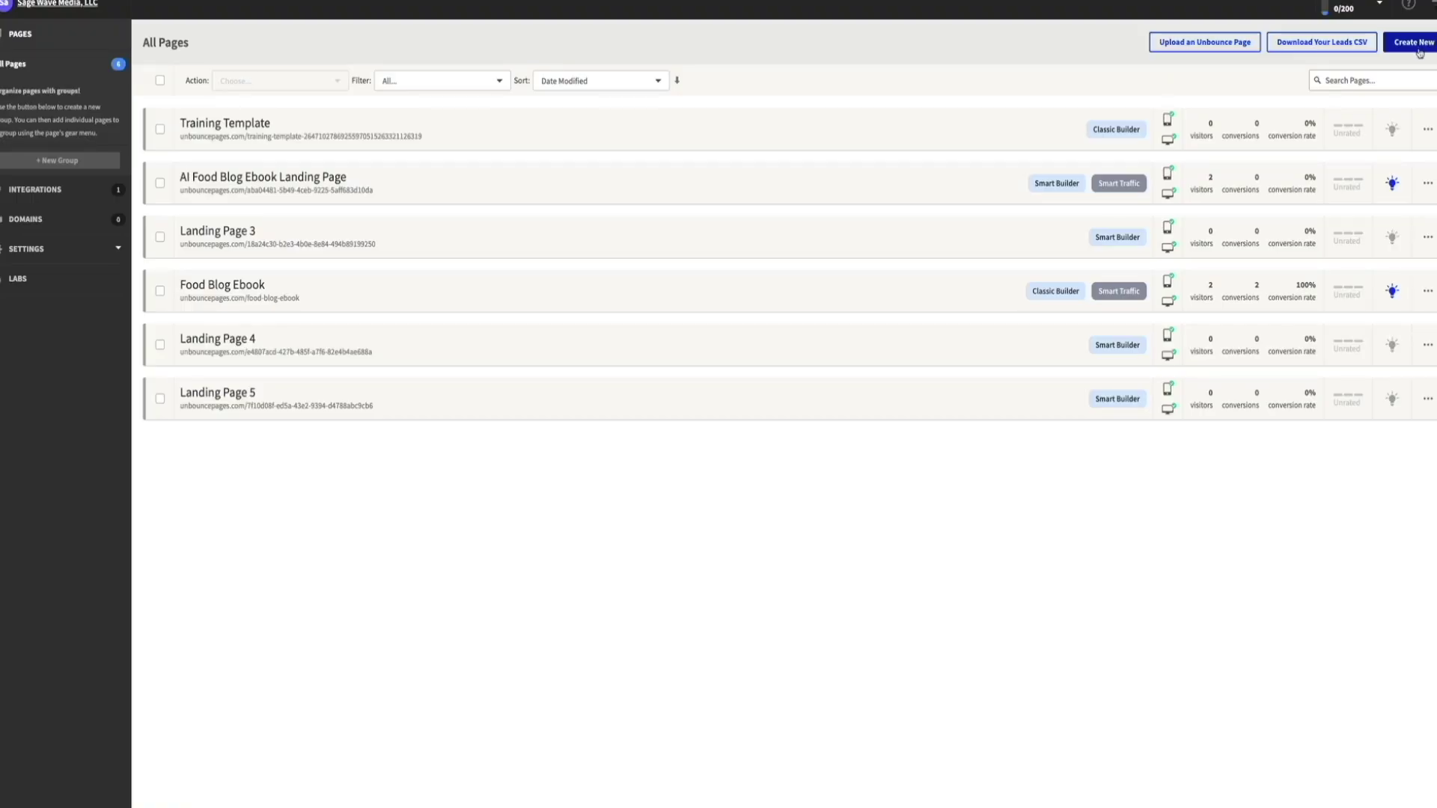
Step: Choose Create New on the All Pages list to bring up the landing page templates
left_click(1413, 43)
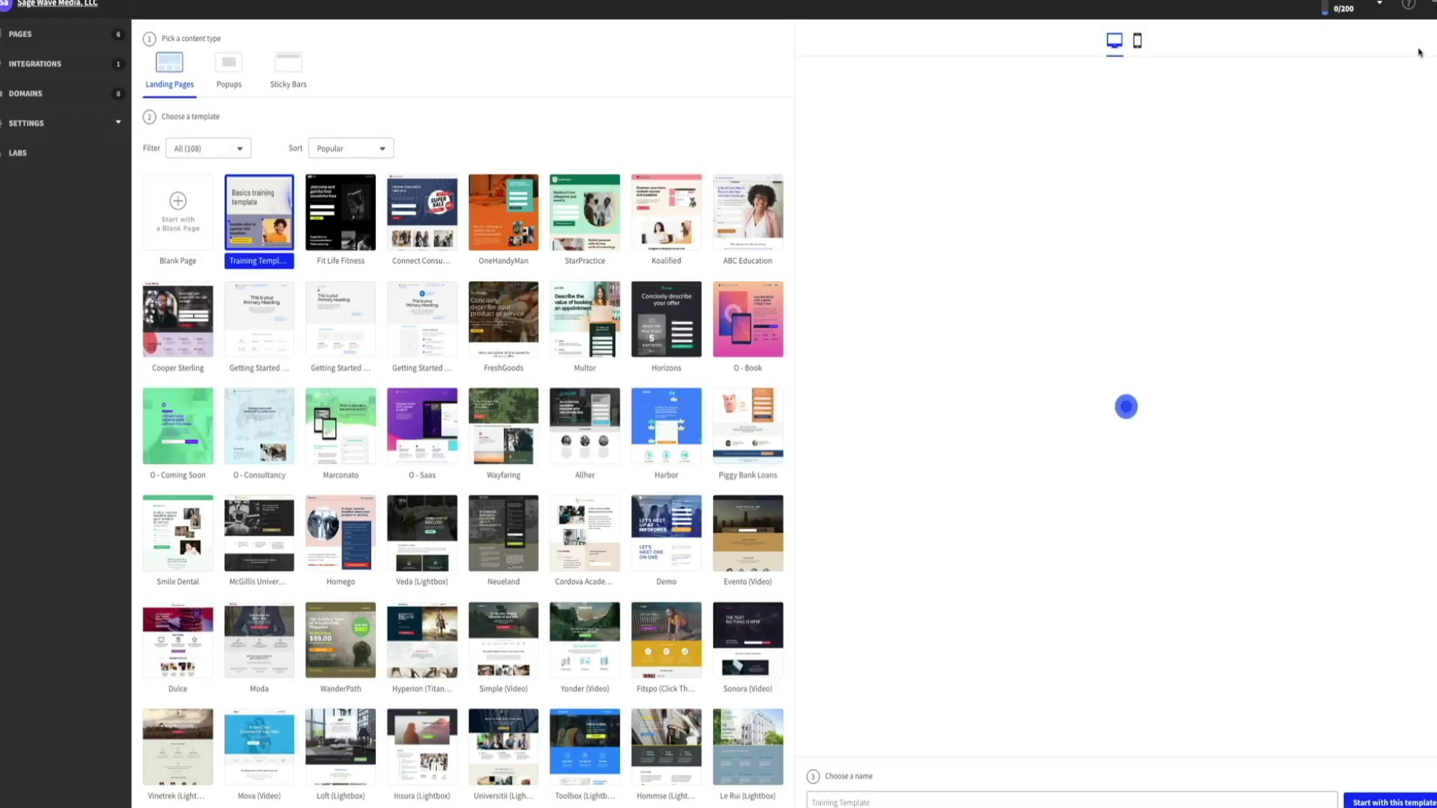
Step: Undo trial moves of the headlines and photo, then change the headline to 'JUMP INTO SPRING WITH 40%'
scroll(322, 284, "down", 2)
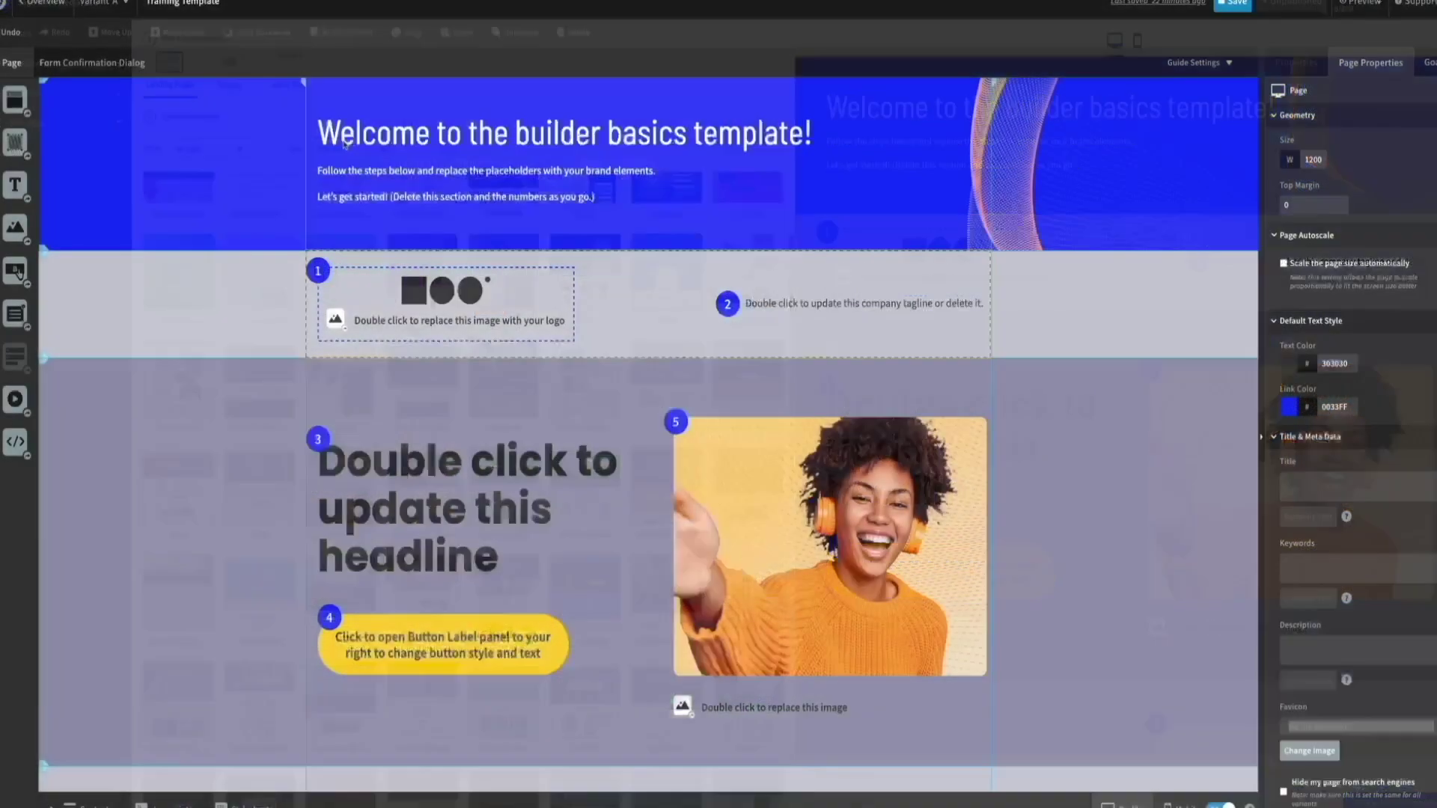
left_click_drag(344, 142, 350, 245)
left_click_drag(422, 509, 467, 459)
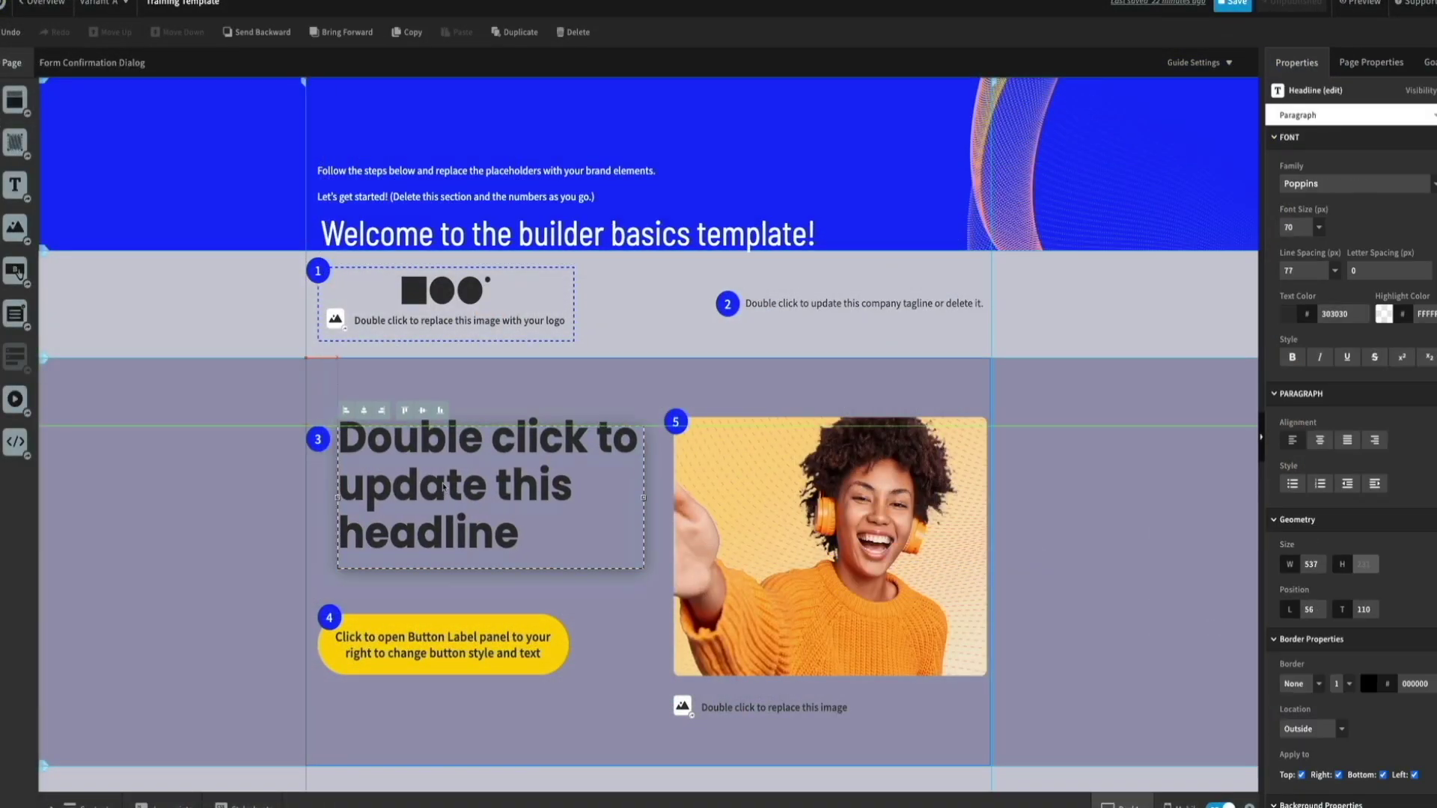
left_click_drag(844, 544, 790, 586)
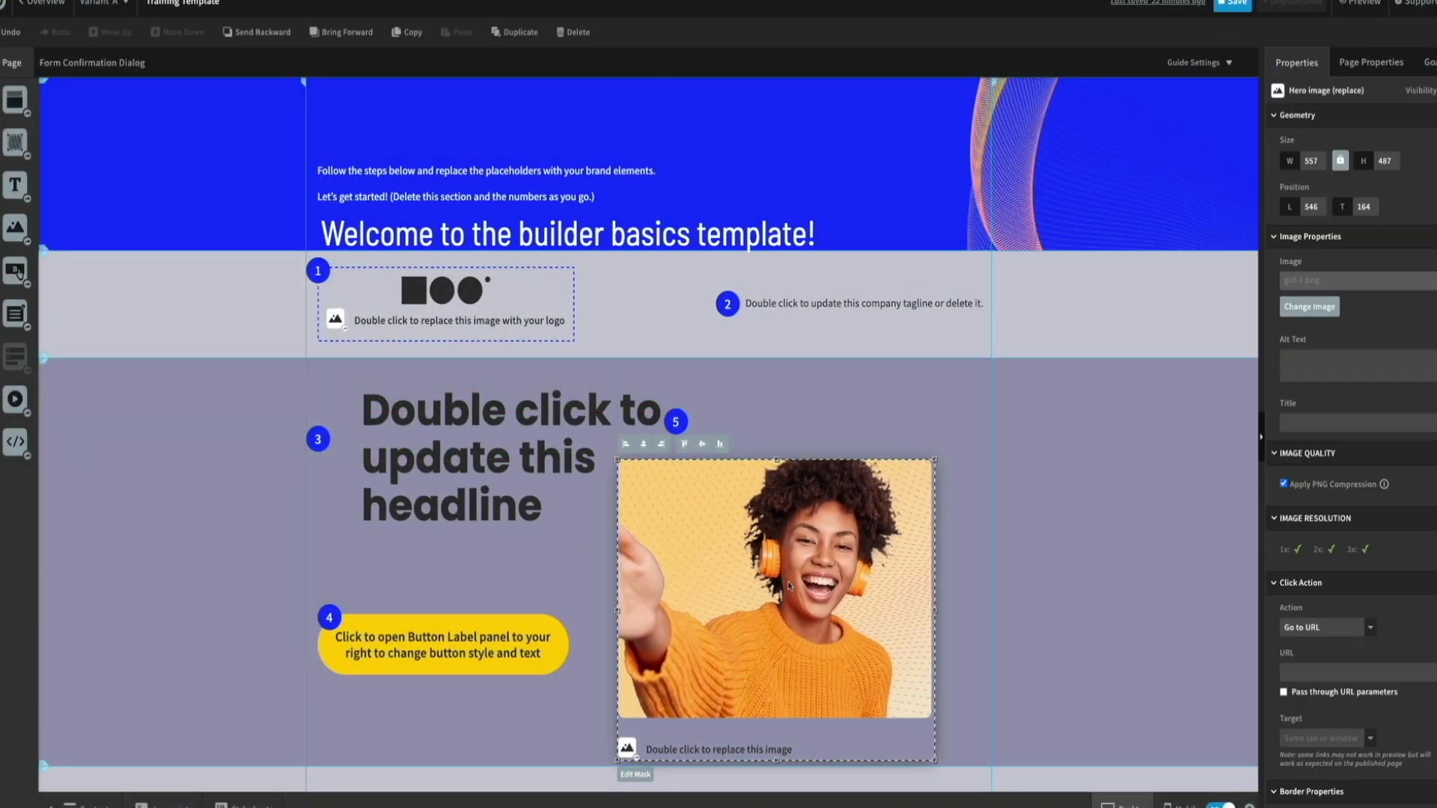
key("ctrl+z")
key("ctrl+z")
key("ctrl+z")
double_click(428, 509)
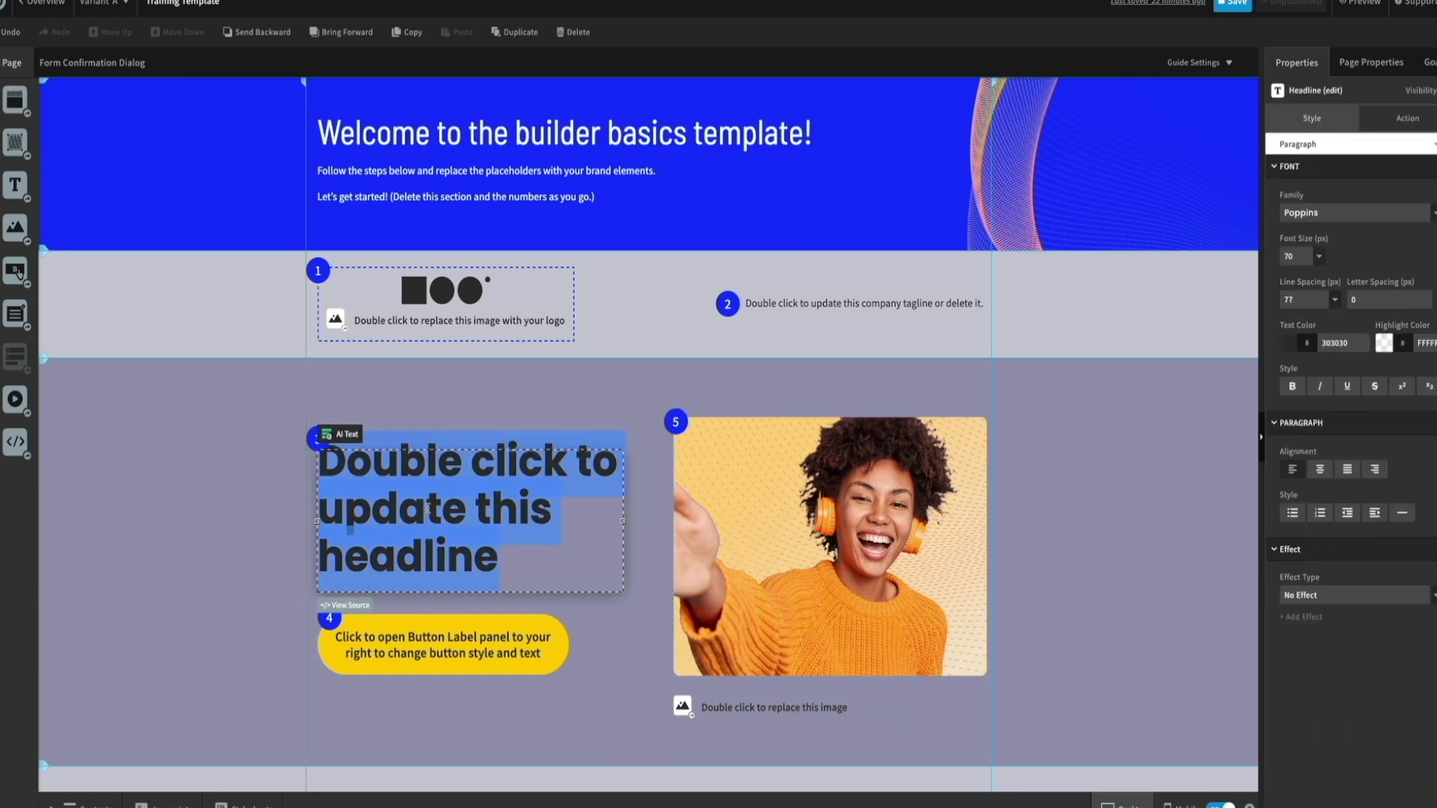
type("J")
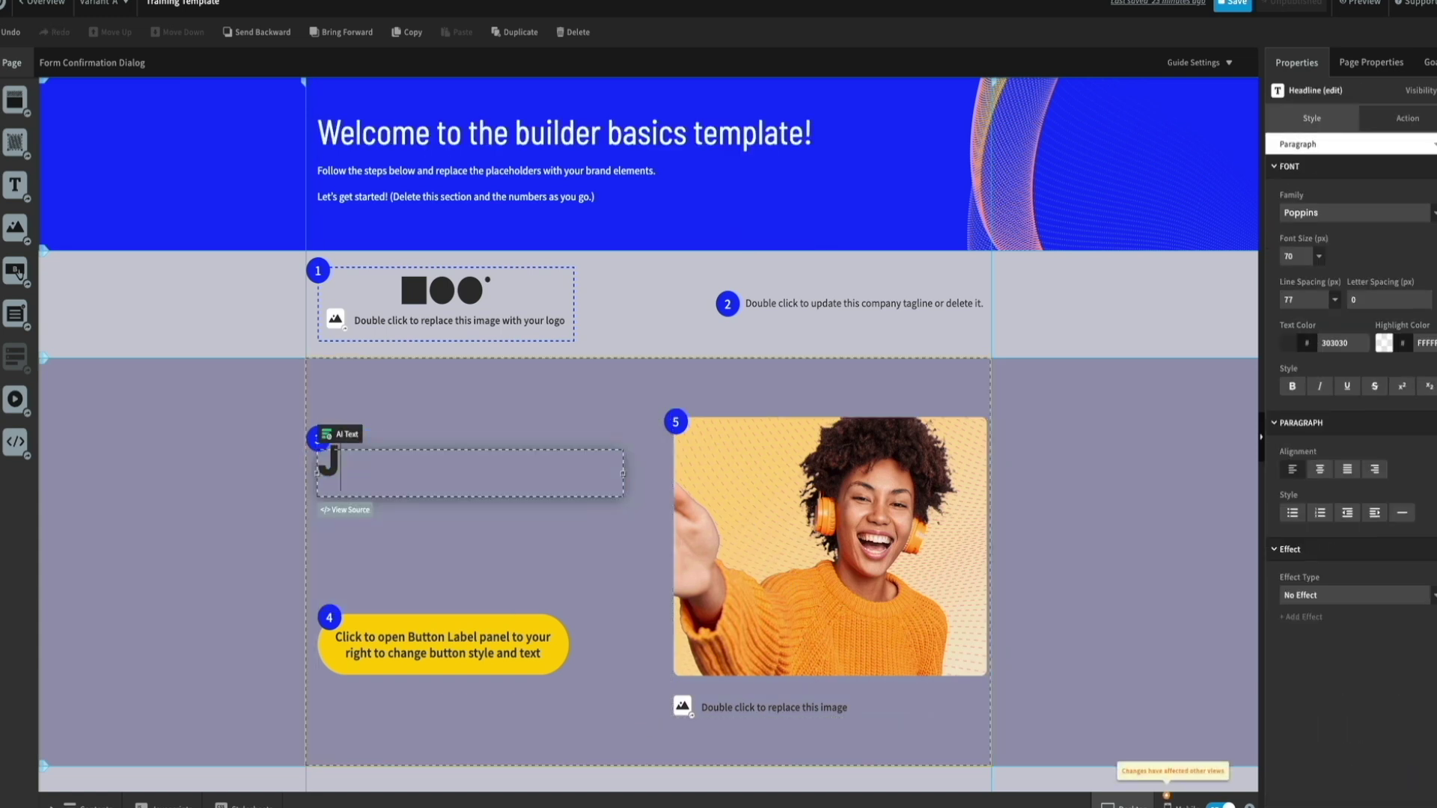
type("UMP INTO SPRING ")
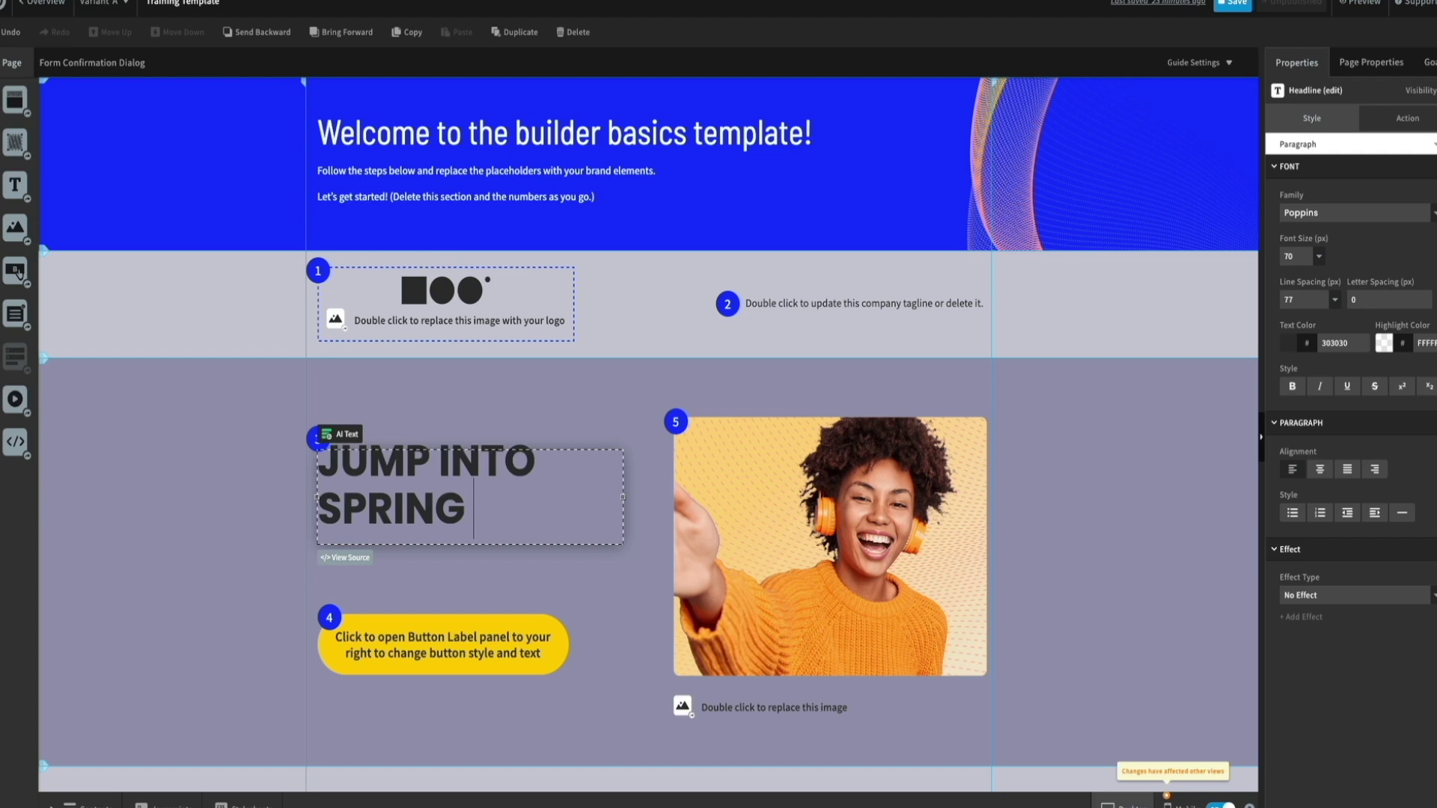
type("WITH 40% OFF")
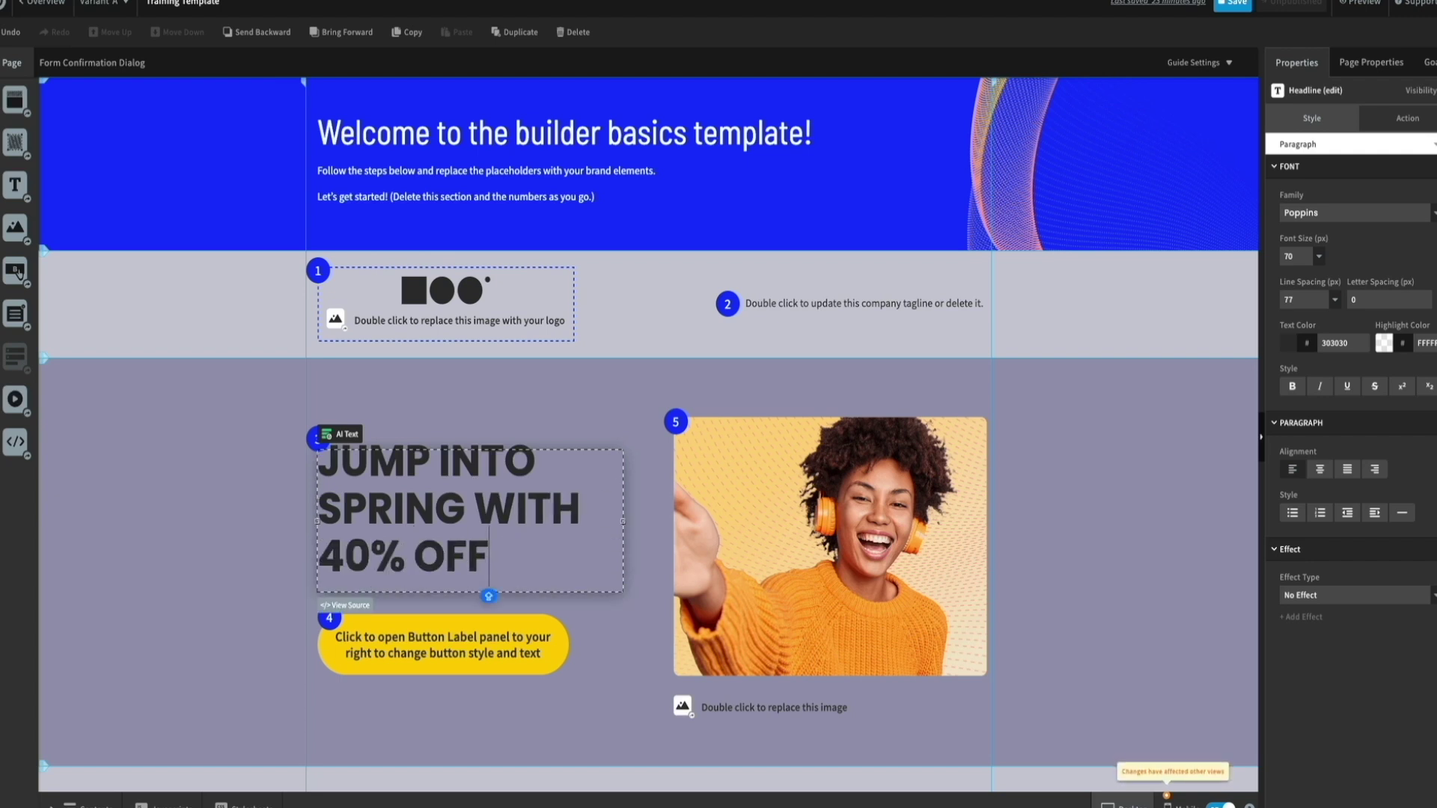
Step: Make the yellow button purple (C700FF) and change its label to 'STAR'
left_click(442, 644)
scroll(1339, 524, "down", 3)
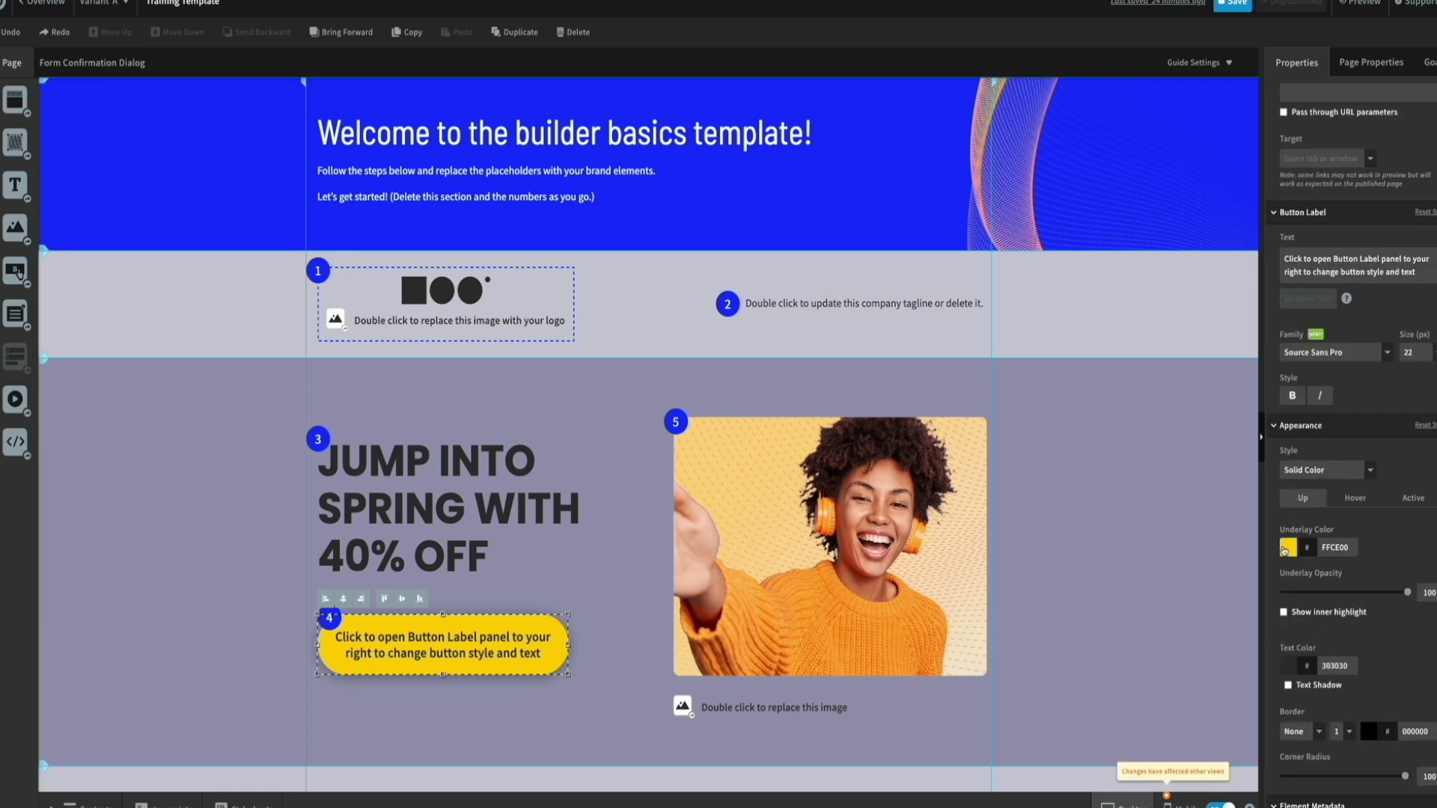
left_click(1284, 549)
left_click_drag(1376, 447, 1377, 390)
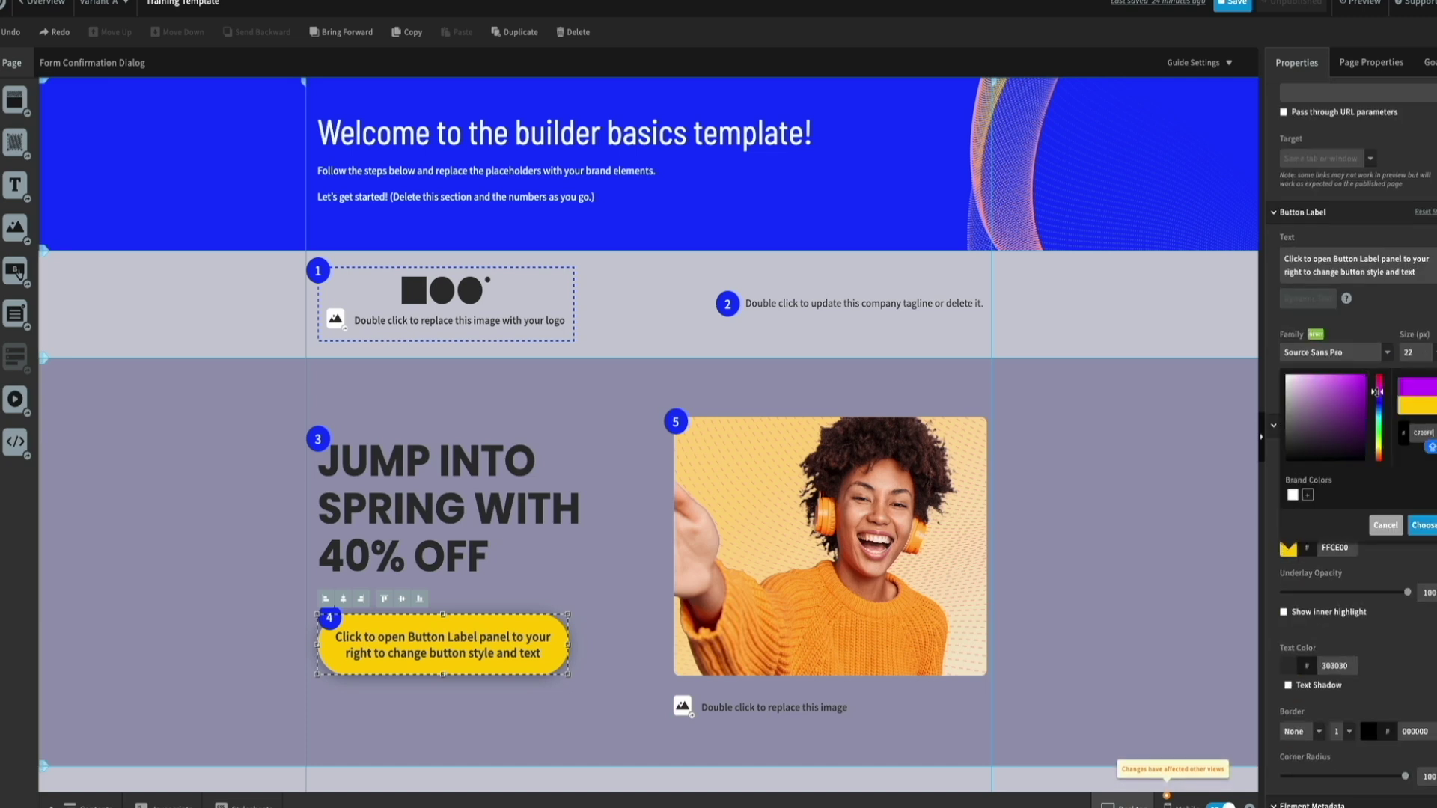
left_click(1423, 527)
triple_click(1341, 265)
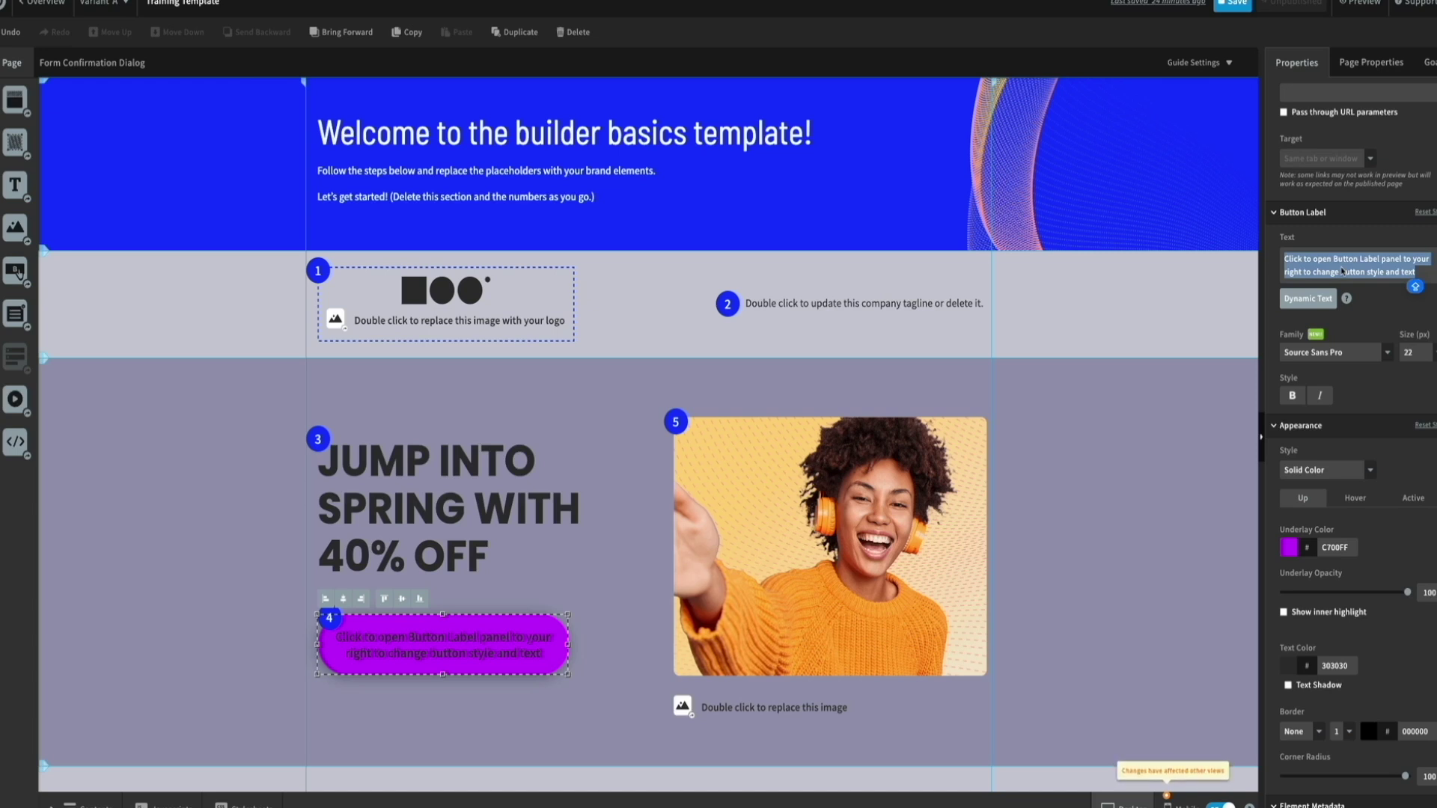
type("STAR")
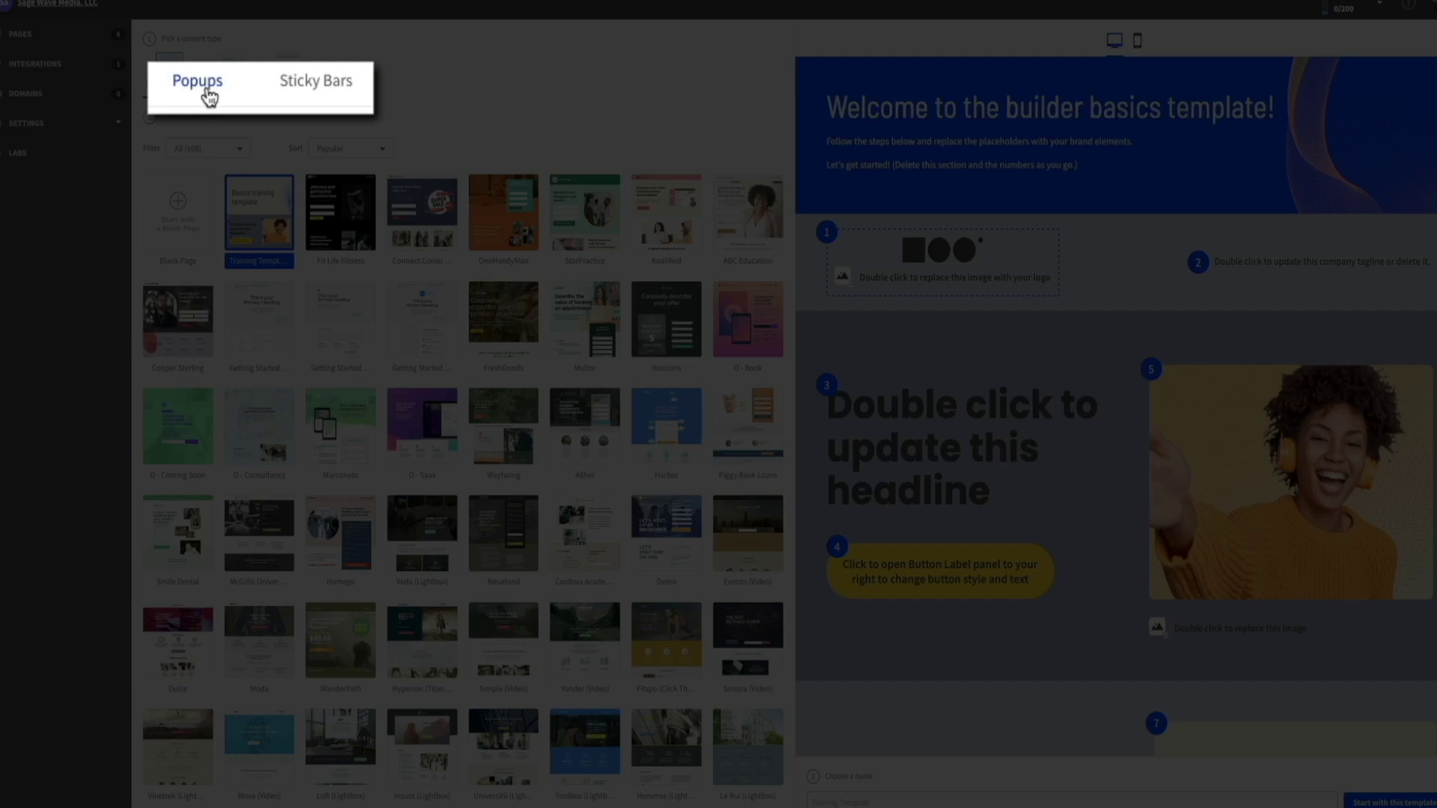
Step: Compare the Ebook Download, Jetplane and Education Discount popup templates
left_click(232, 86)
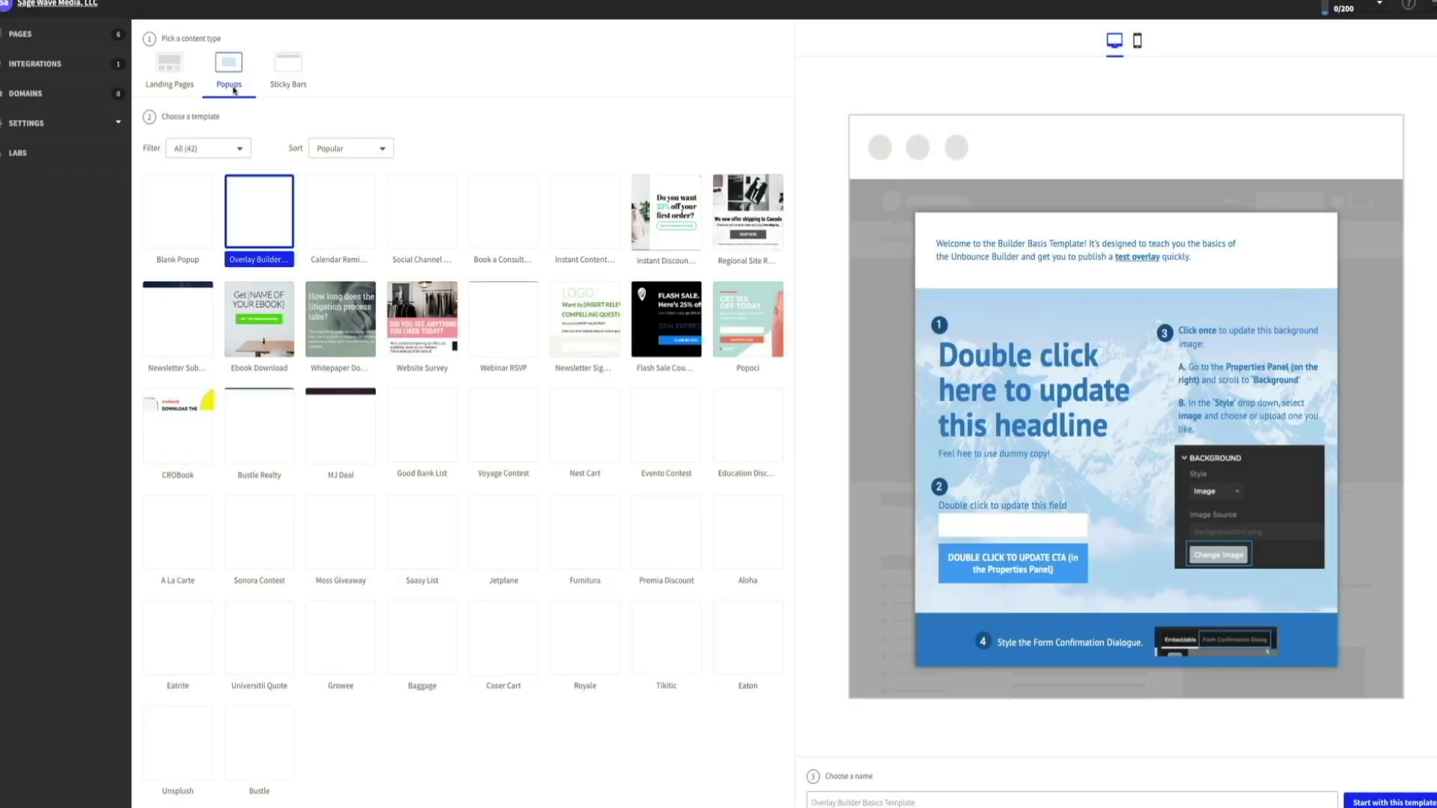
left_click(280, 322)
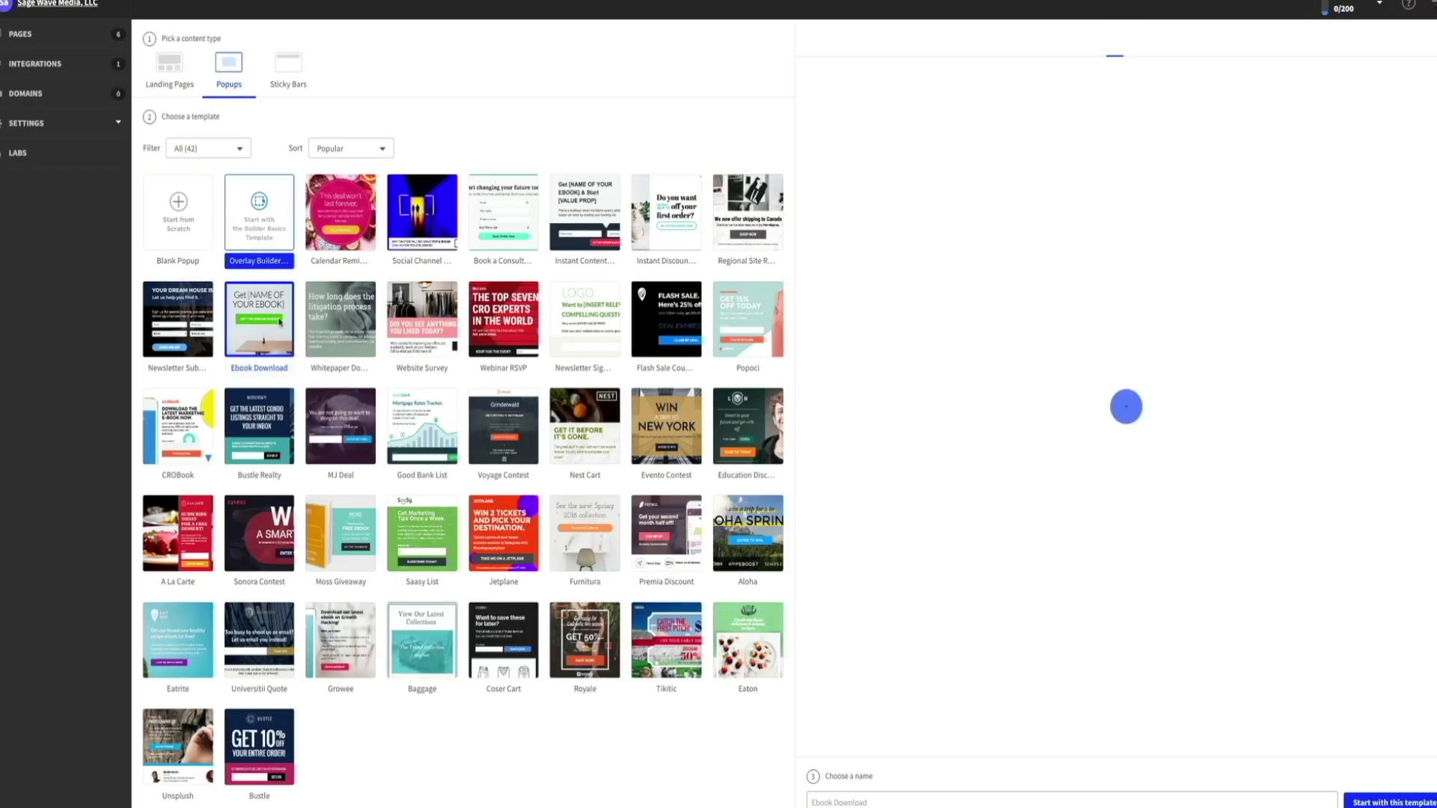
left_click(507, 537)
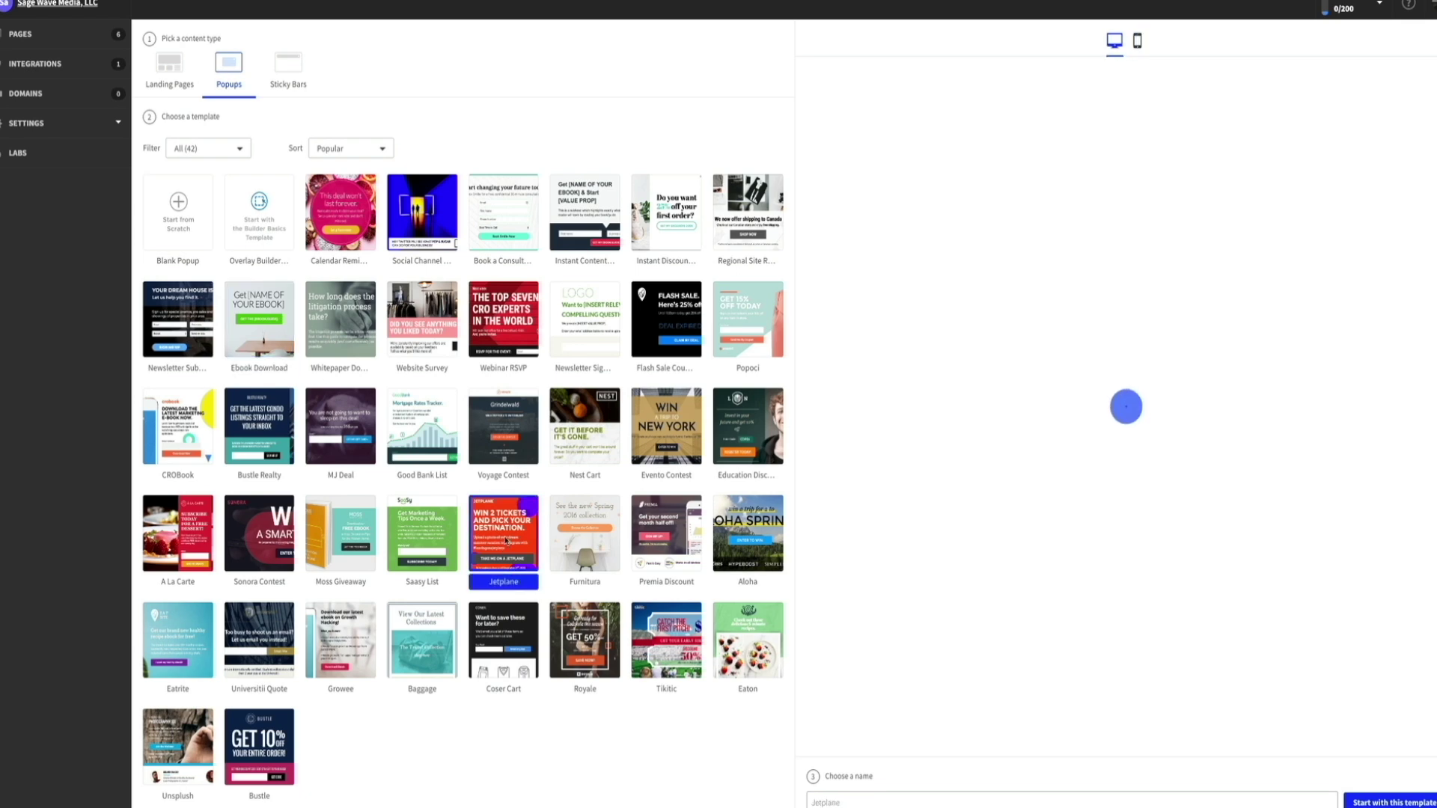
left_click(732, 429)
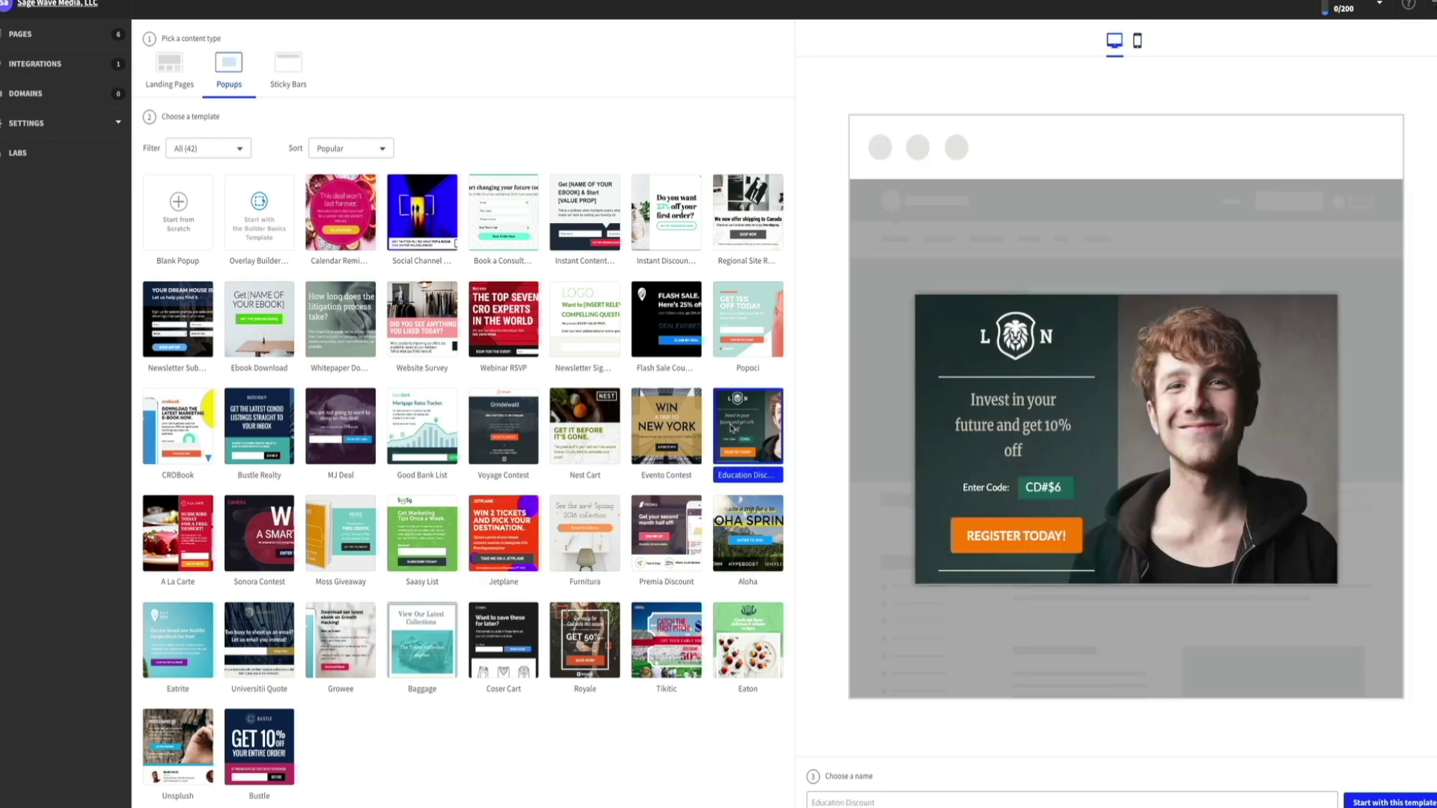
Step: Compare the Set a Reminder and Webinar Registration sticky bar templates
left_click(289, 88)
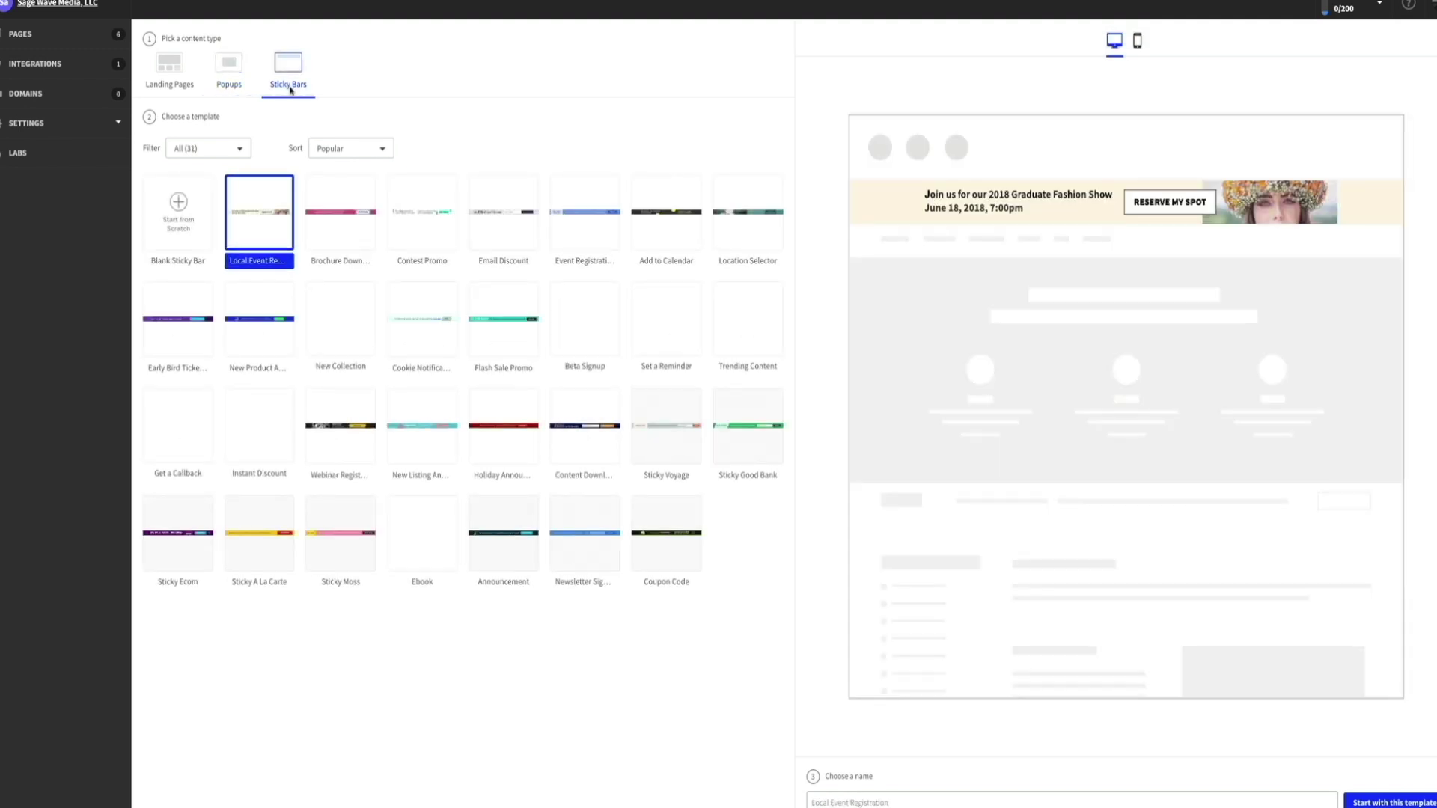
left_click(671, 323)
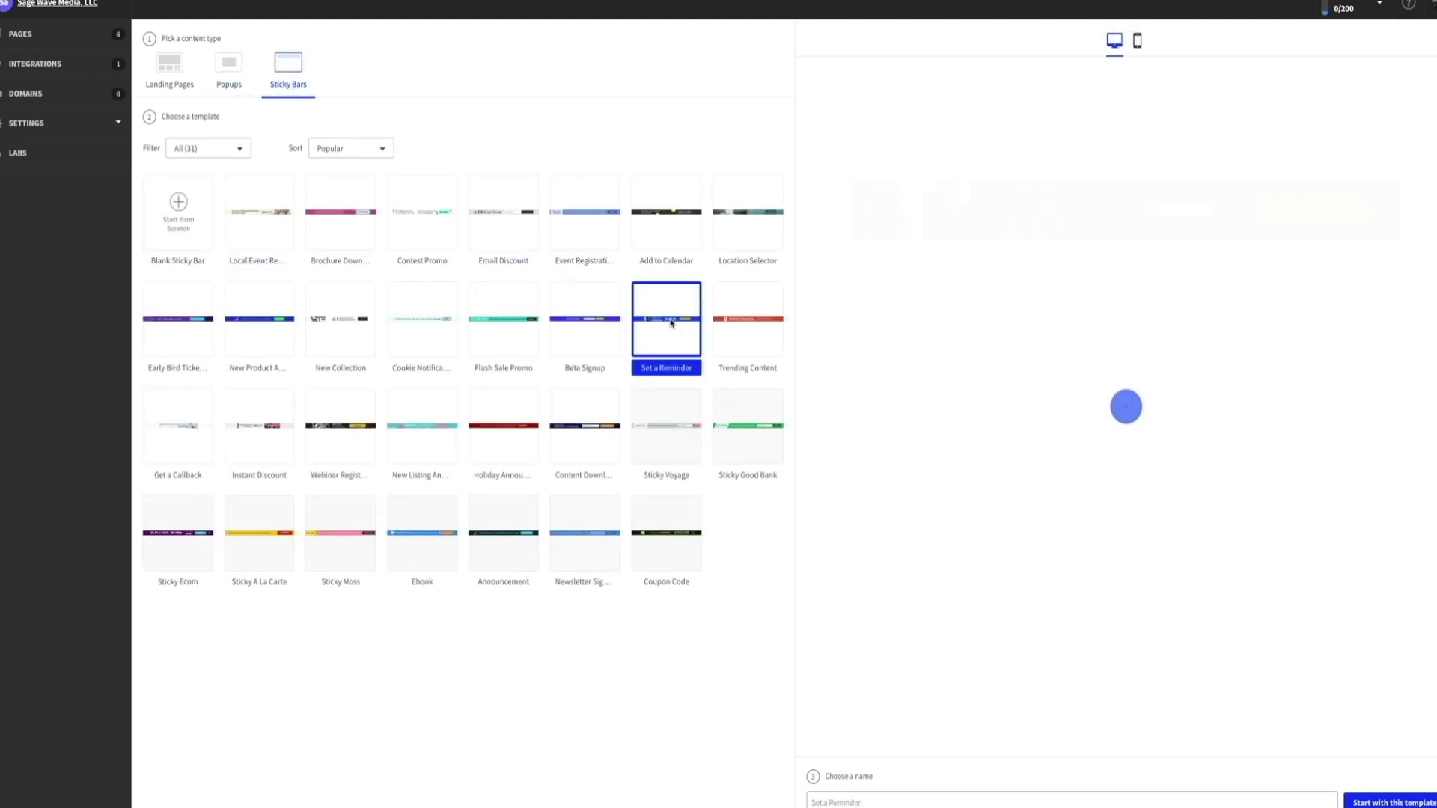
left_click(346, 429)
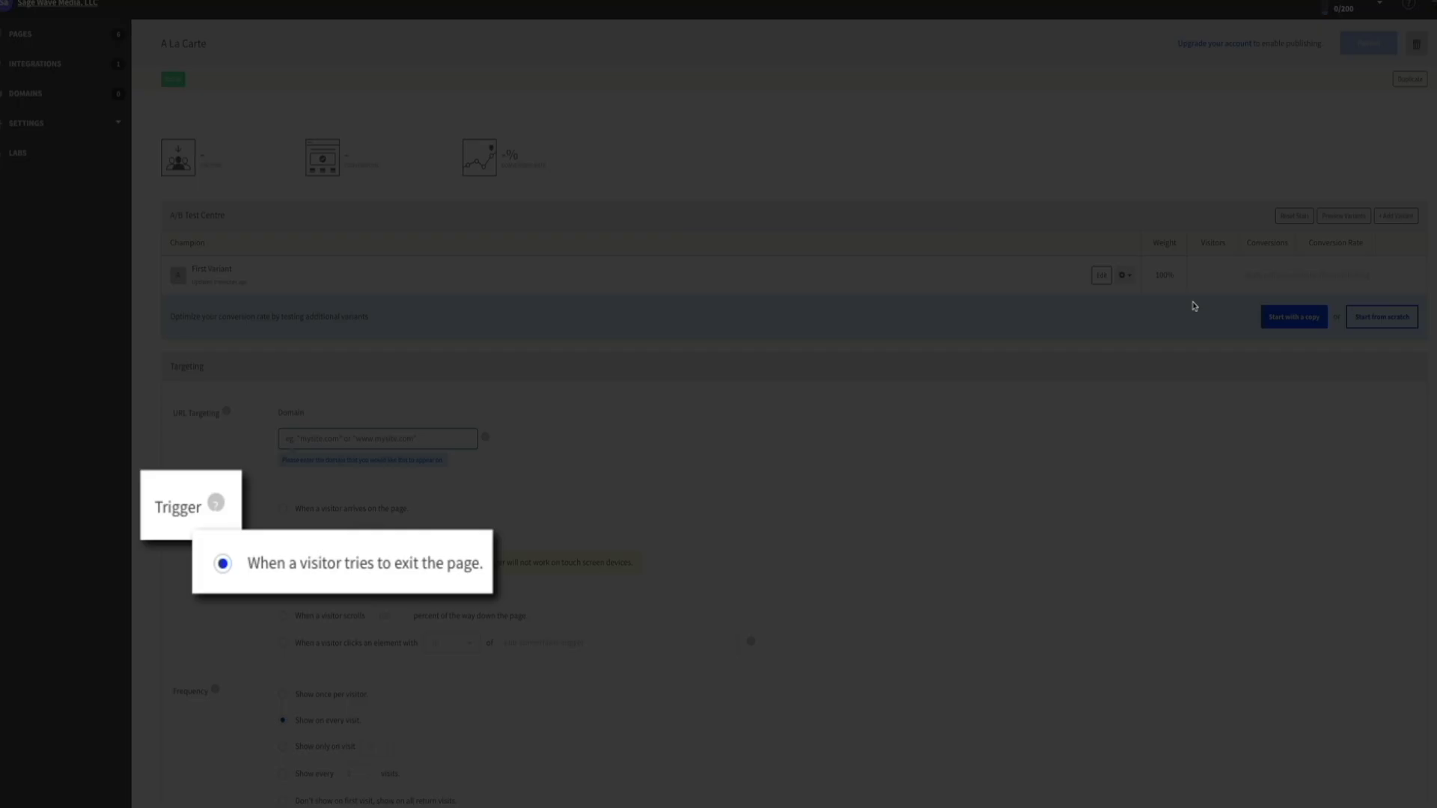
scroll(1036, 396, "down", 2)
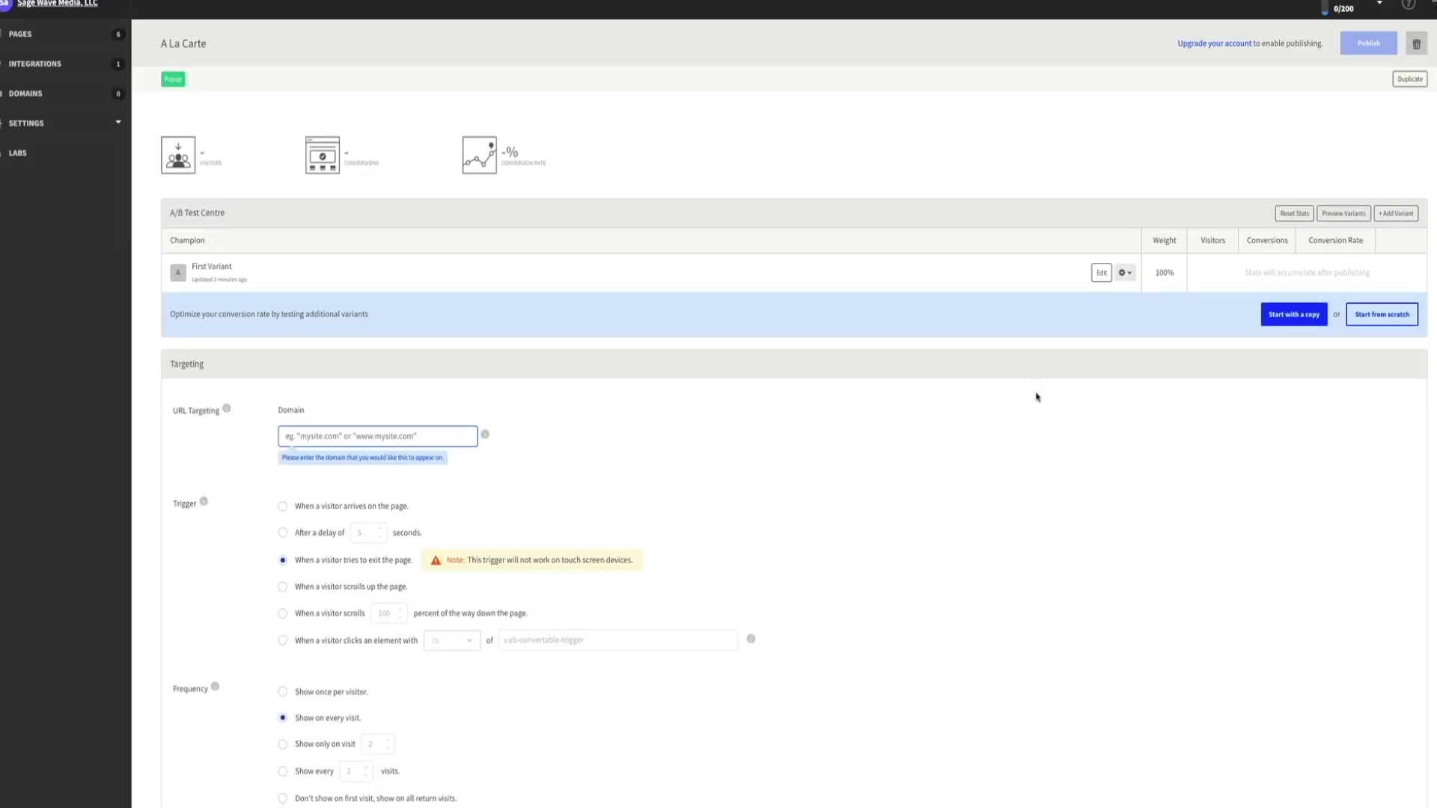
scroll(1036, 397, "down", 8)
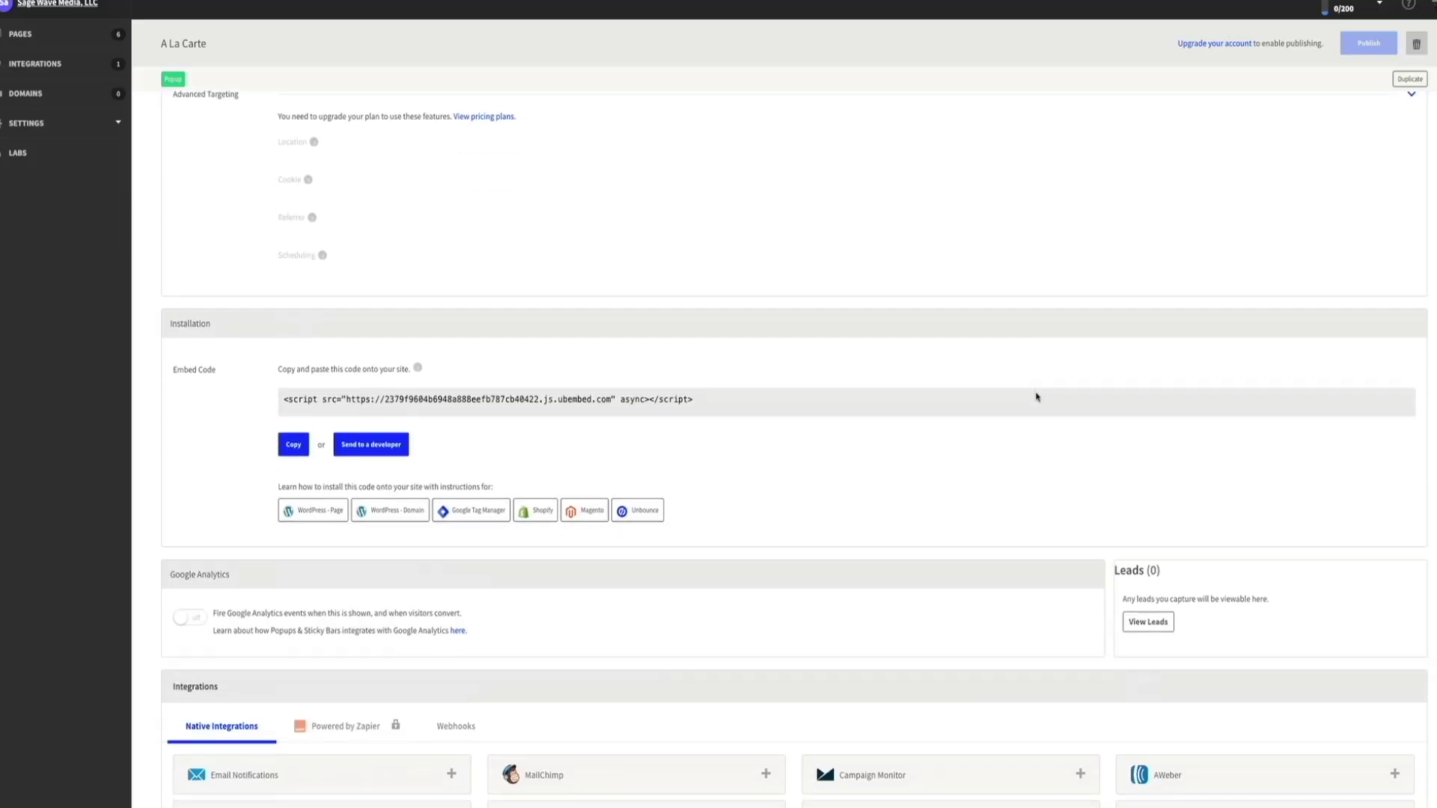
scroll(1037, 397, "down", 1)
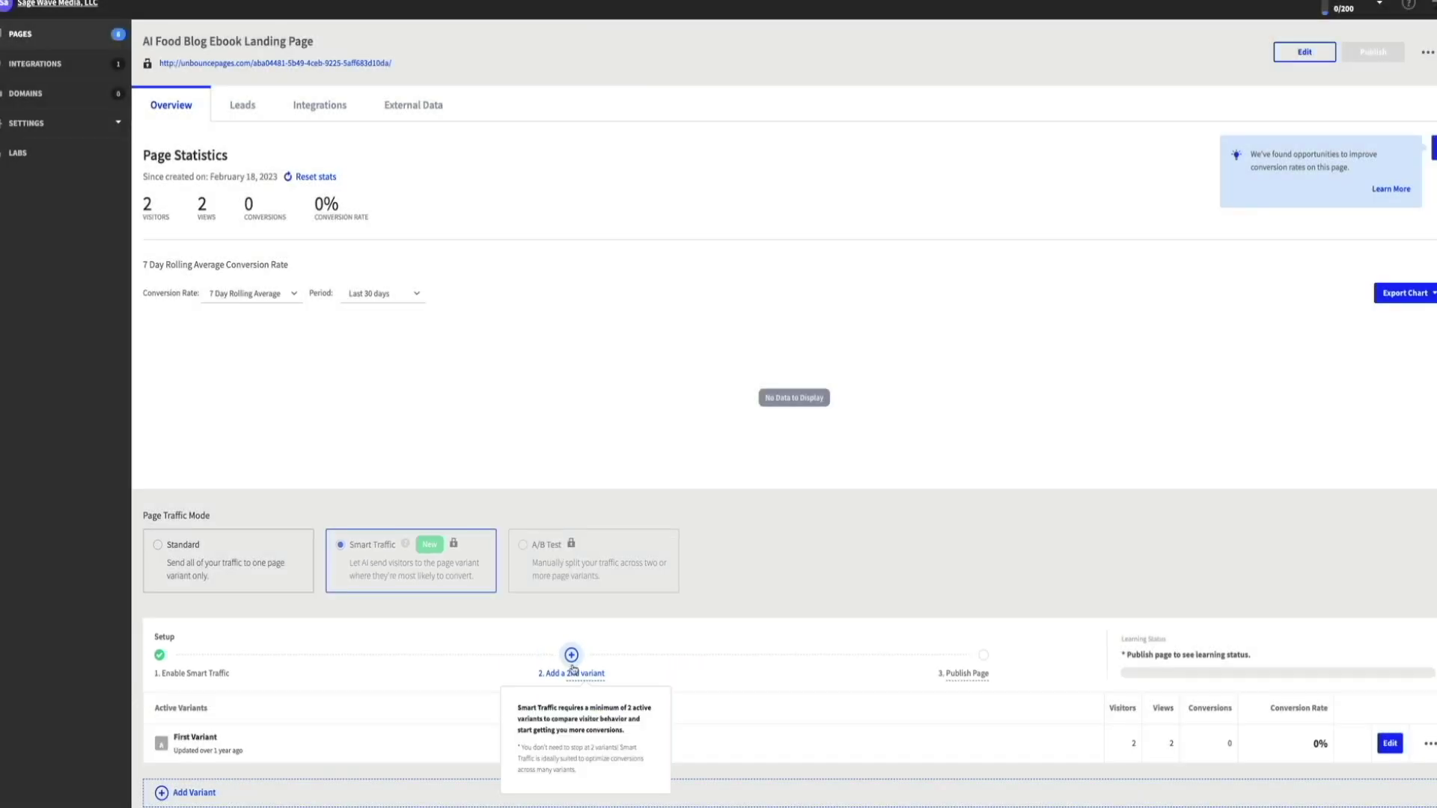
Step: Add a 2nd variant to the AI Food Blog Ebook Landing Page
left_click(572, 664)
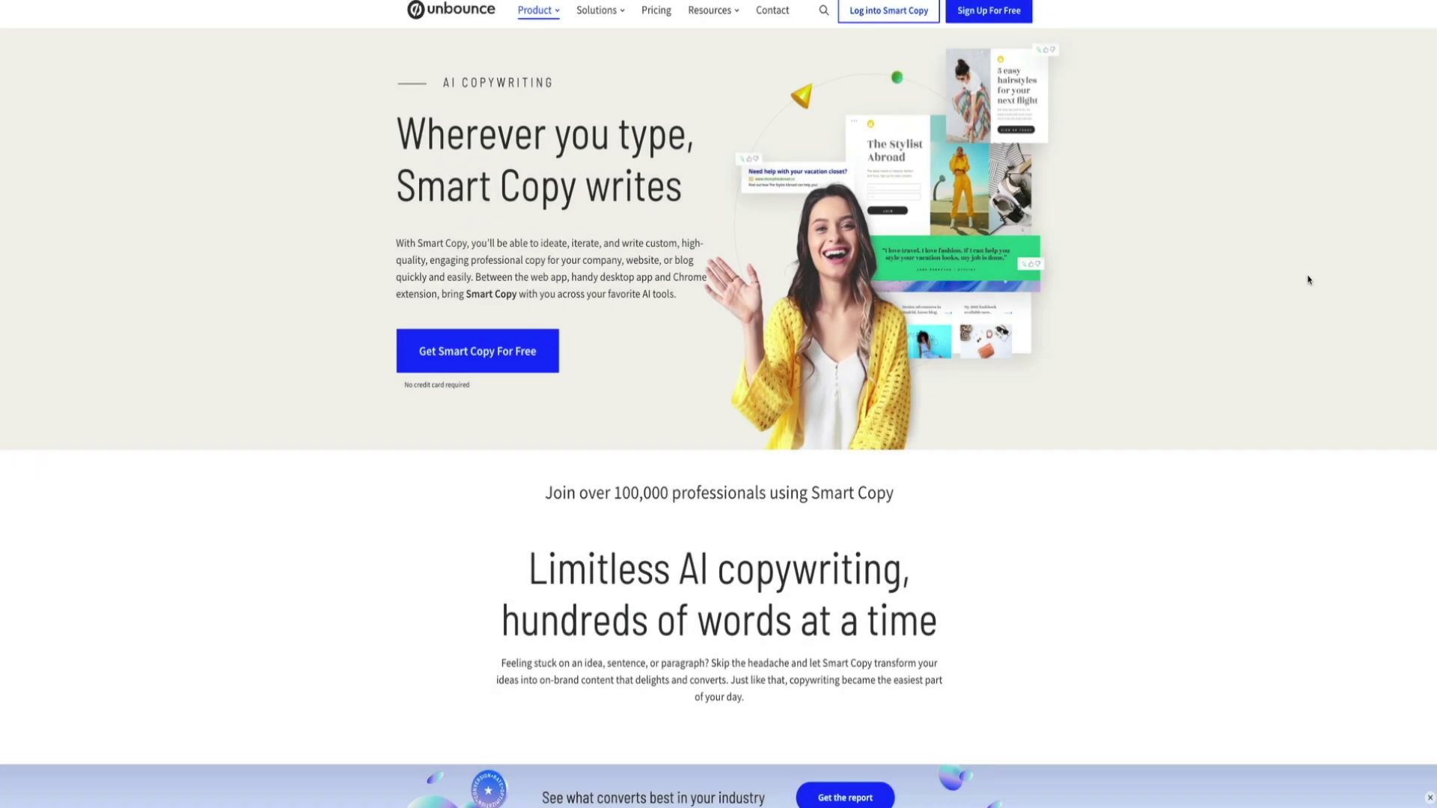
scroll(1308, 280, "down", 3)
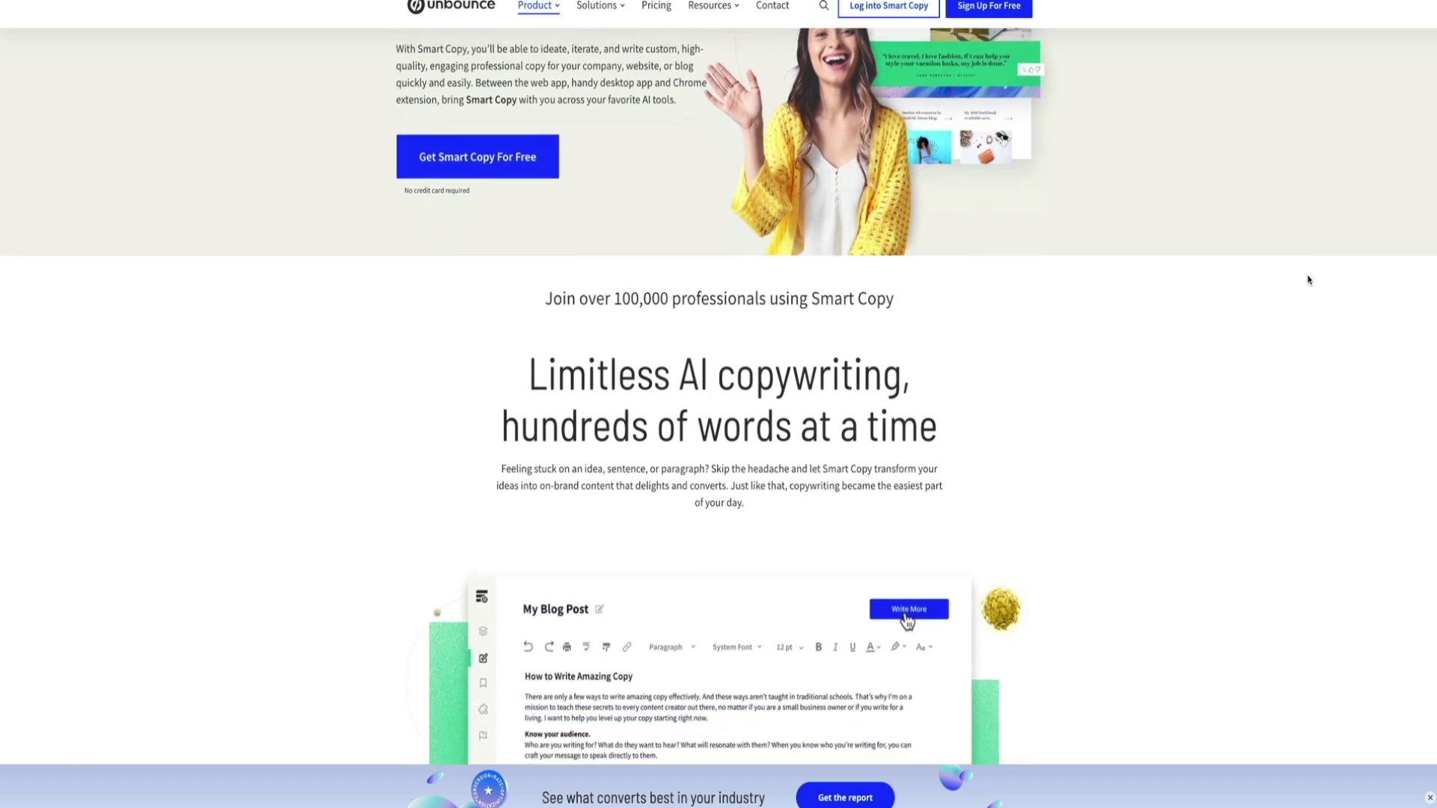
scroll(1308, 279, "down", 4)
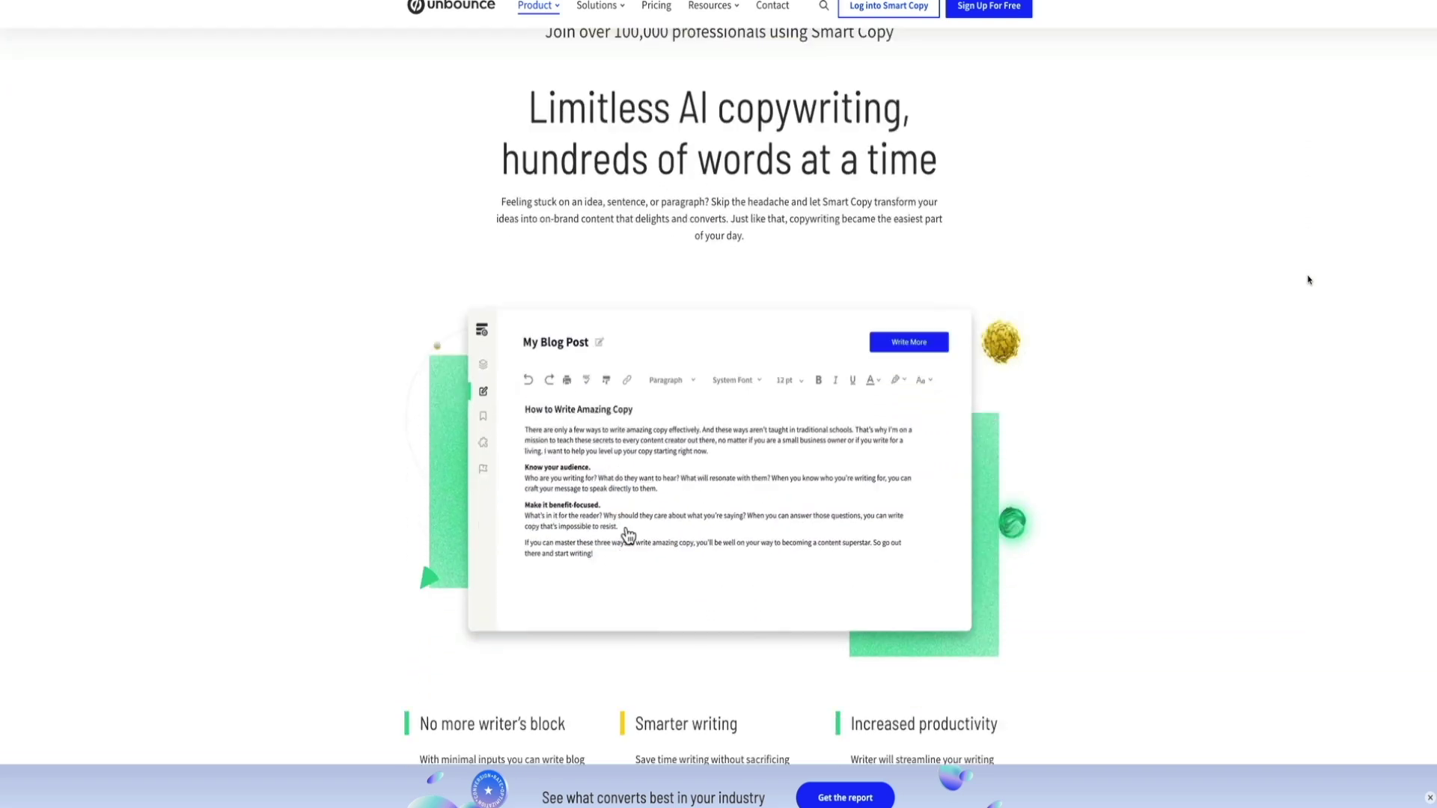
scroll(1308, 280, "down", 3)
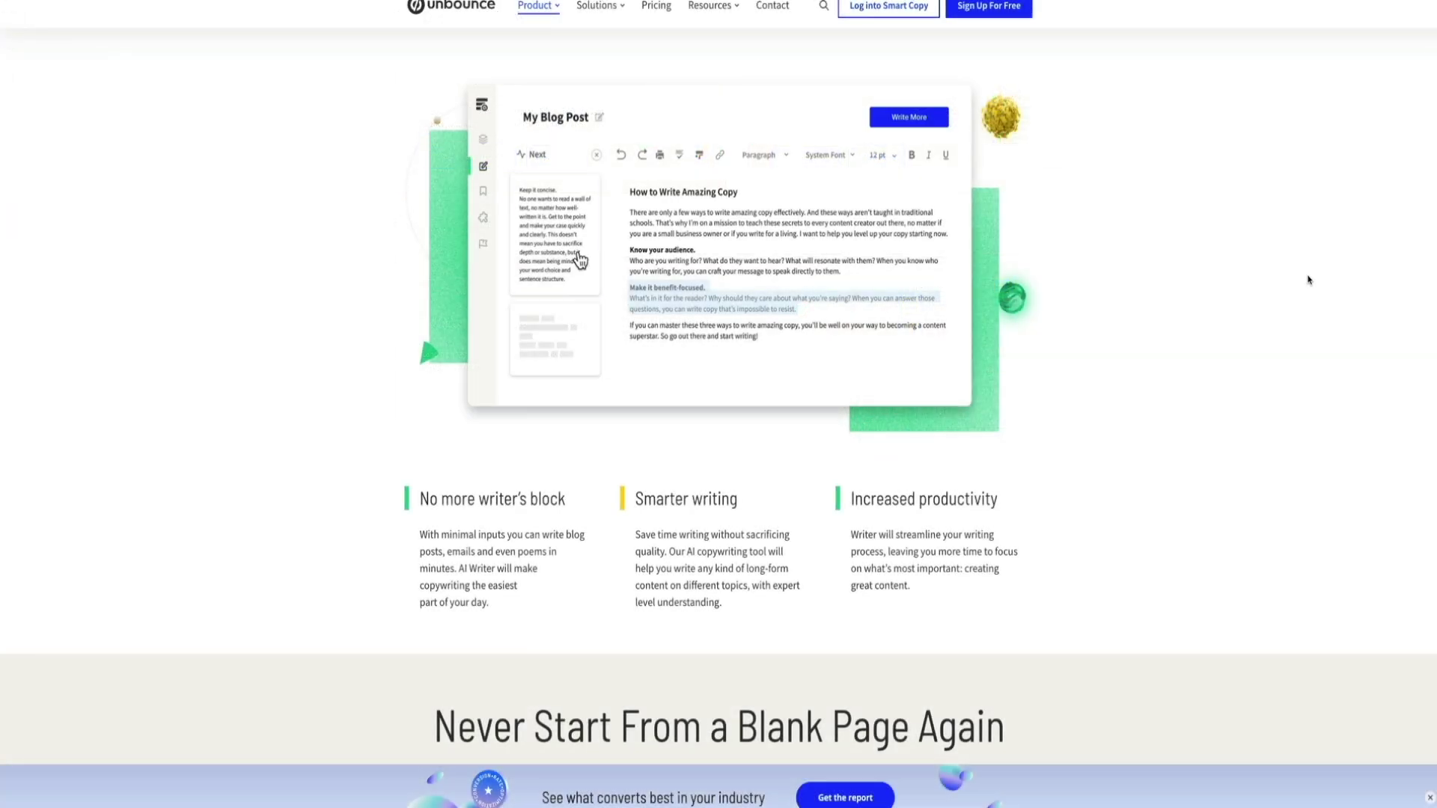
scroll(1308, 279, "down", 3)
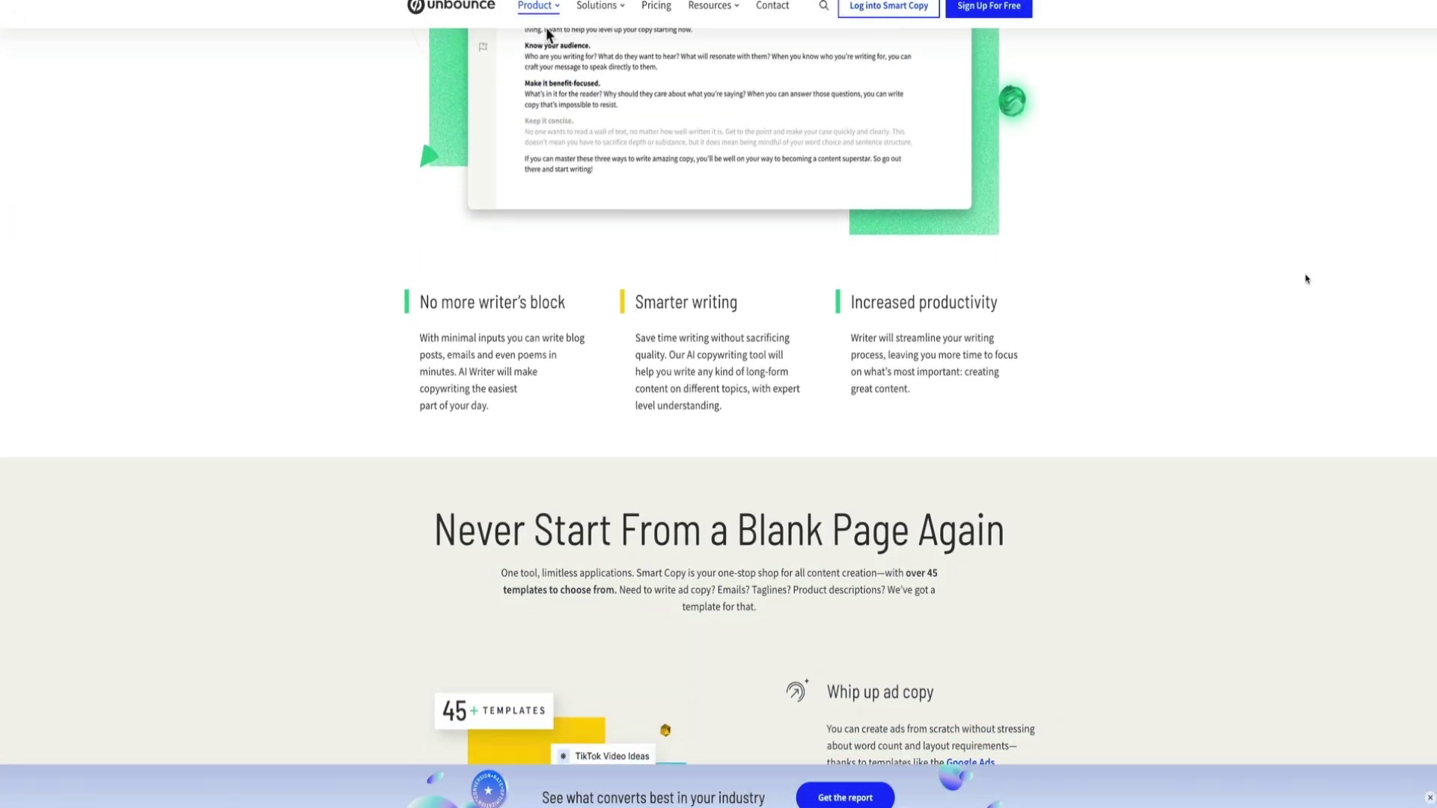
scroll(1306, 279, "down", 4)
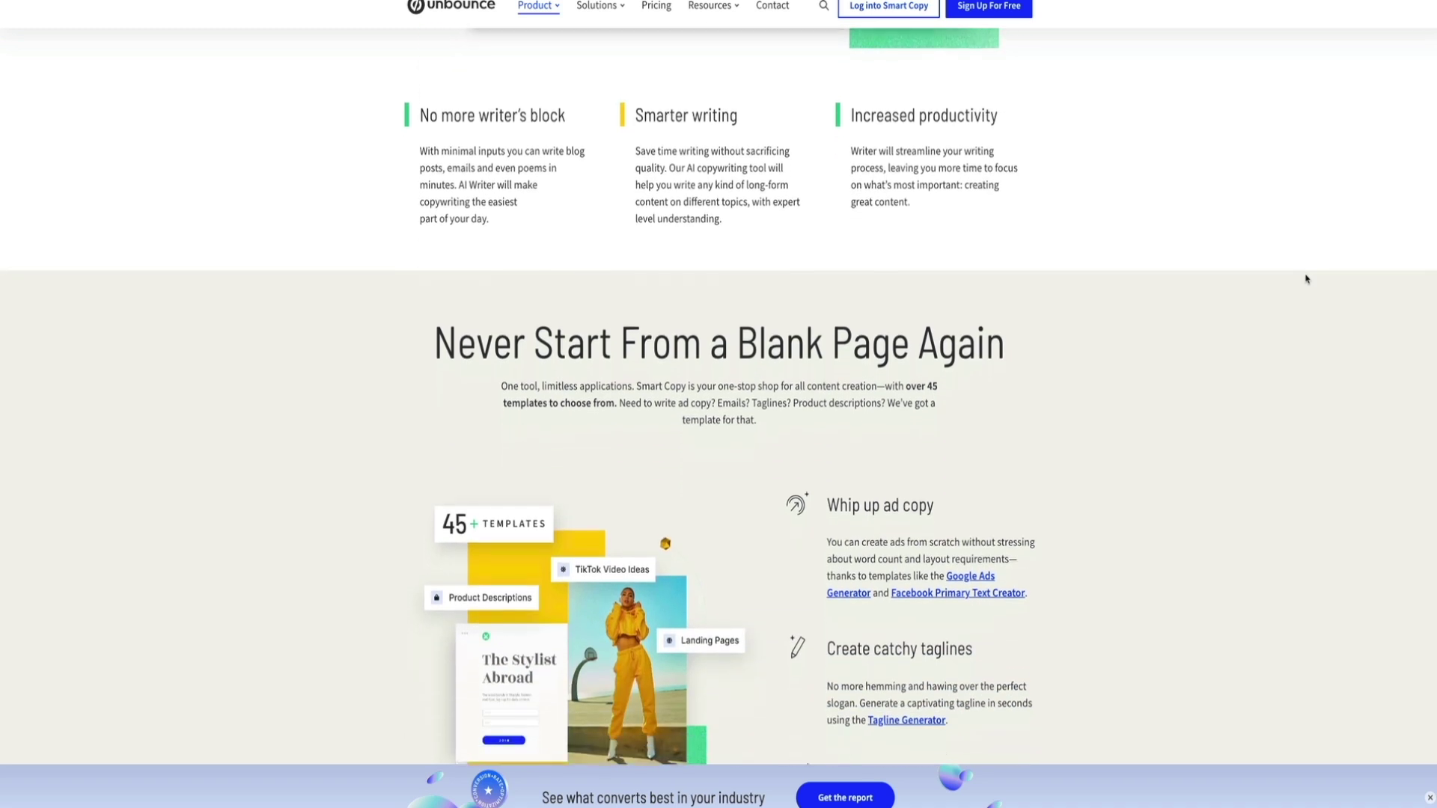
scroll(1306, 279, "down", 2)
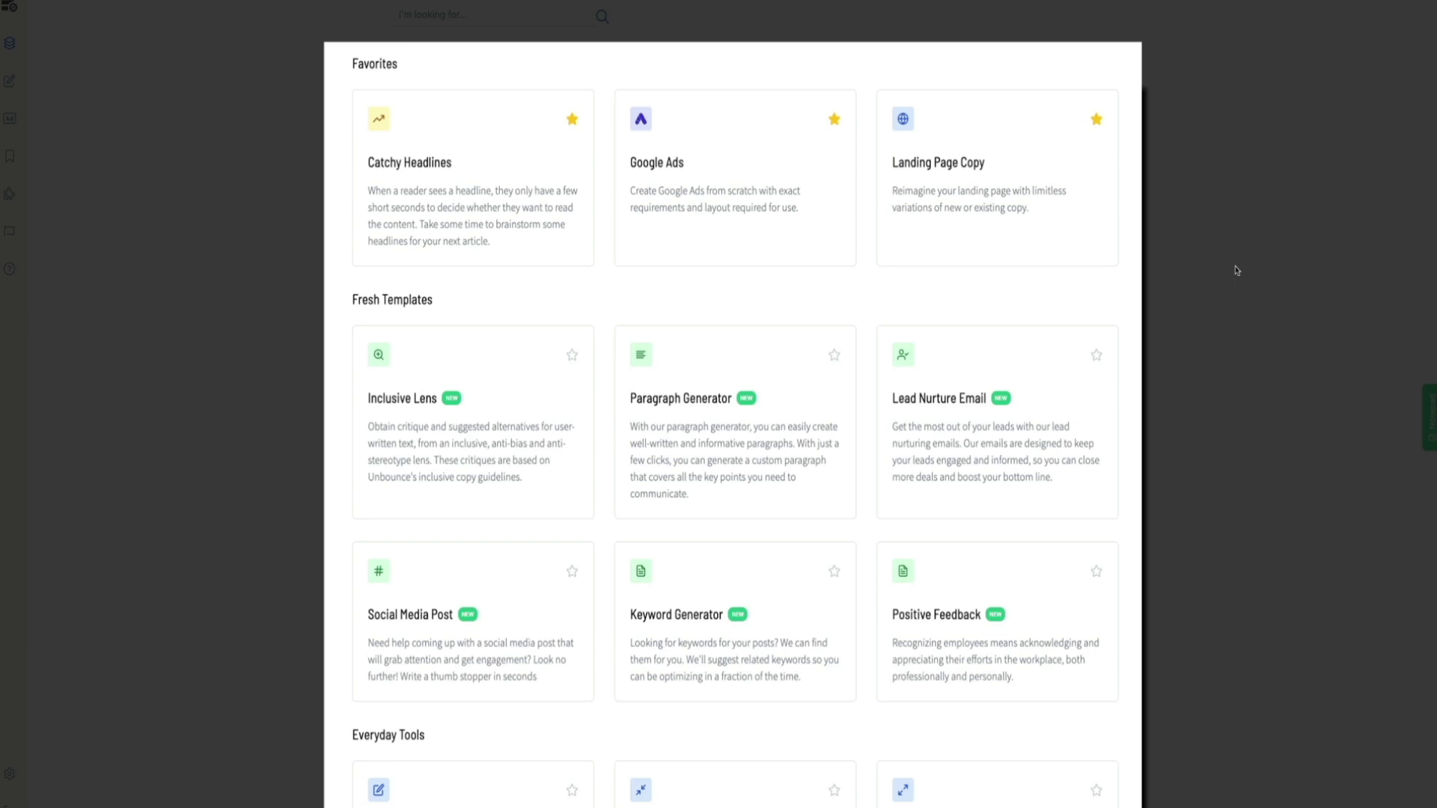
Step: Scroll through the Smart Copy Favorites and Fresh Templates cards
scroll(1236, 270, "down", 5)
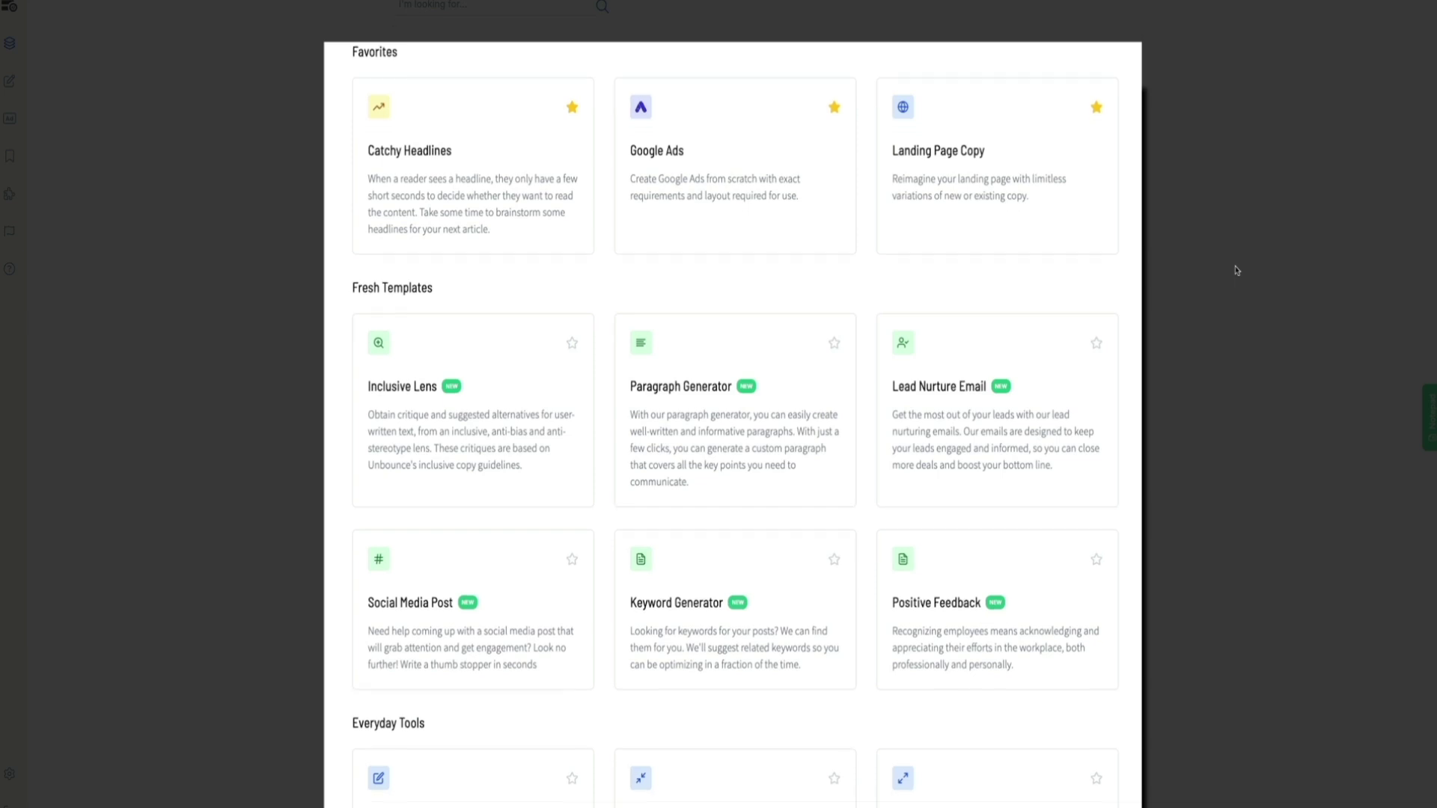
scroll(1236, 270, "down", 3)
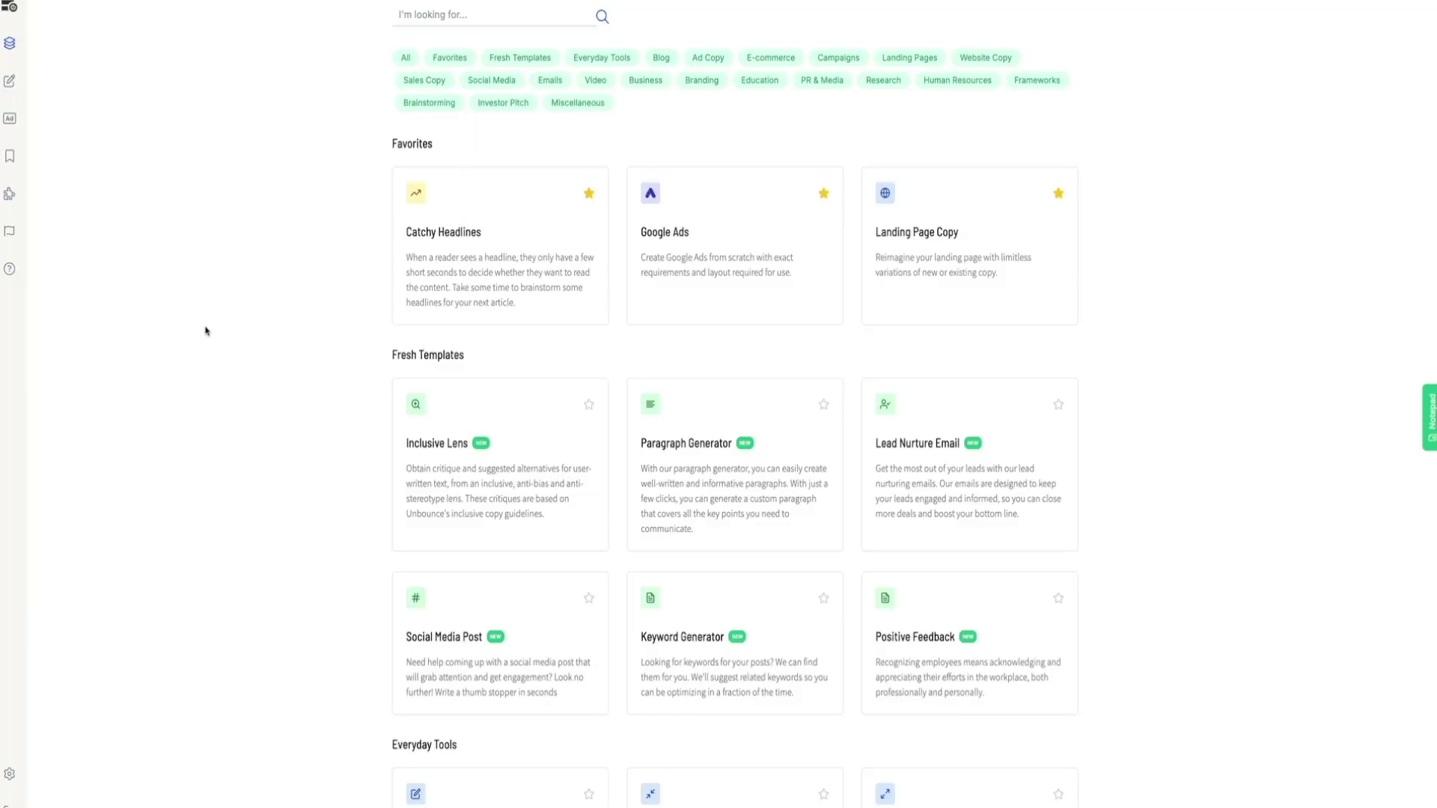
Step: Generate Catchy Headlines ideas for the Food Blog Ebook and review the results list
left_click(540, 280)
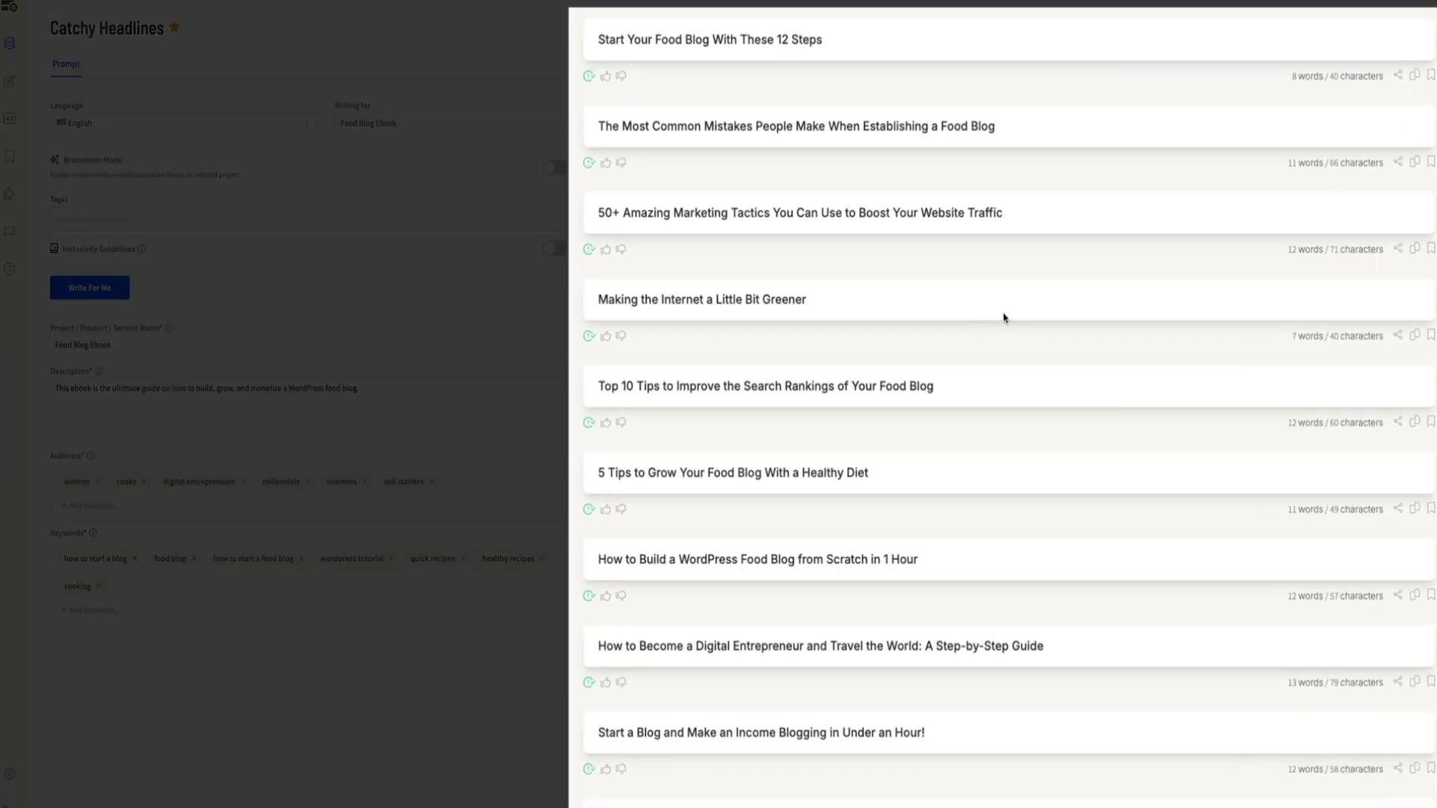
scroll(1004, 318, "down", 2)
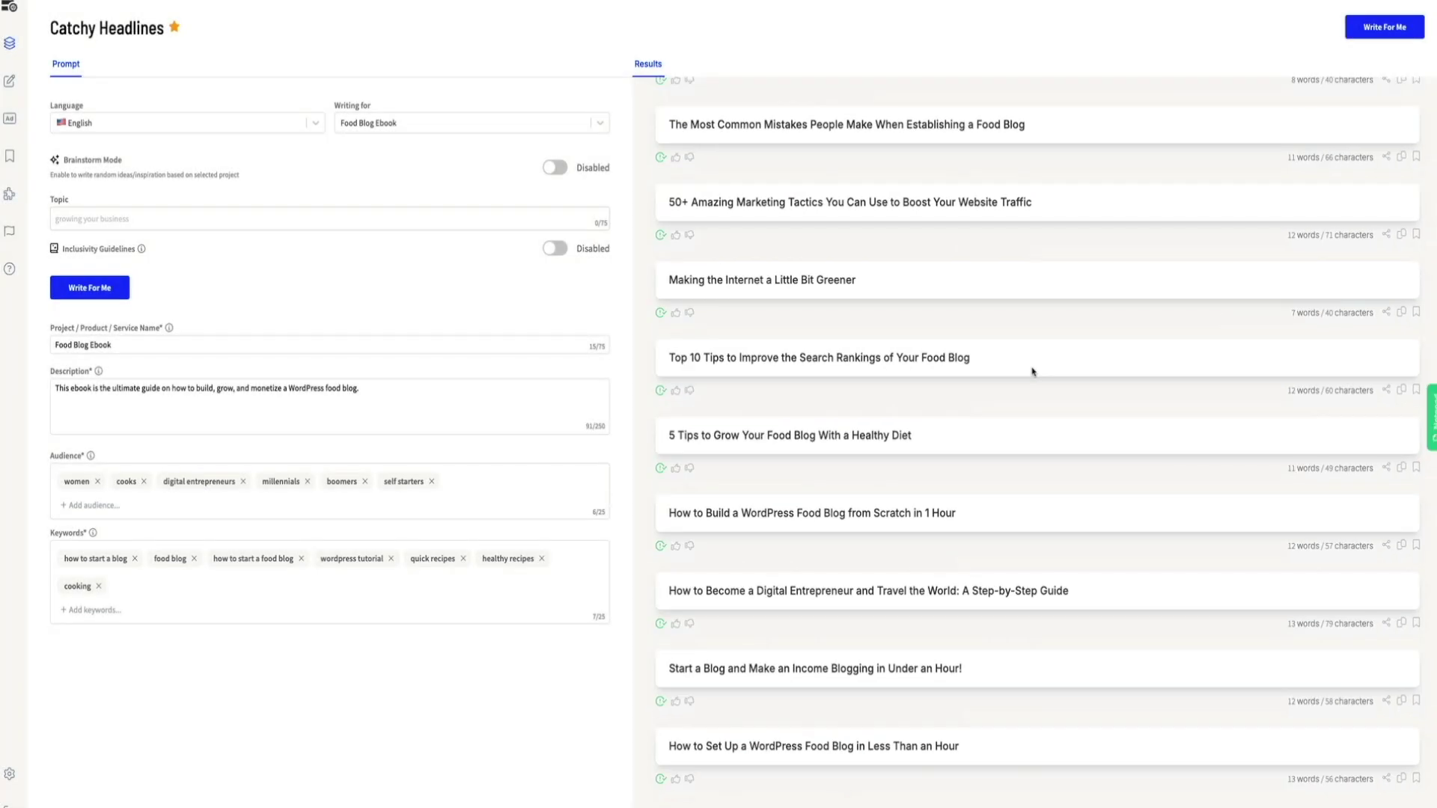
scroll(1032, 372, "up", 1)
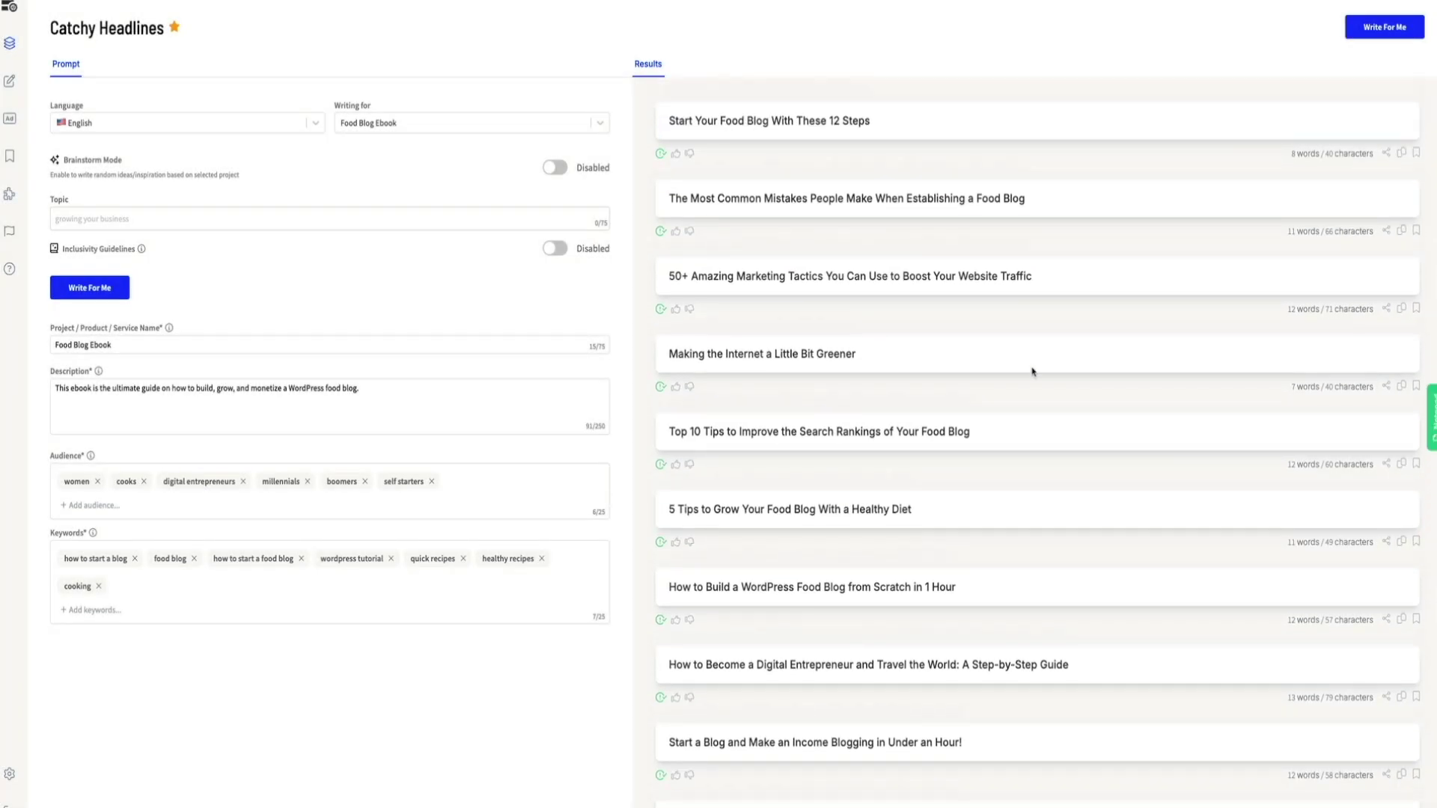